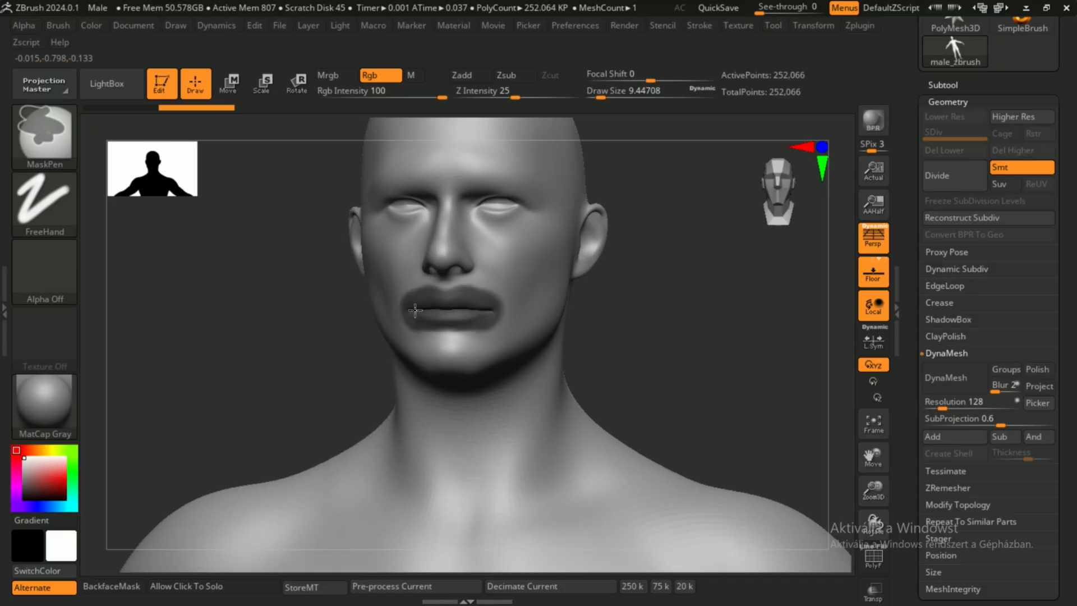
# Finish masking the area around the lips, turn it into its own polygroup and show the polyframe
pyautogui.keyDown('ctrl'); pyautogui.moveTo(462, 258); pyautogui.dragTo(449, 249); pyautogui.keyUp('ctrl')
pyautogui.hotkey('ctrl', 'z')
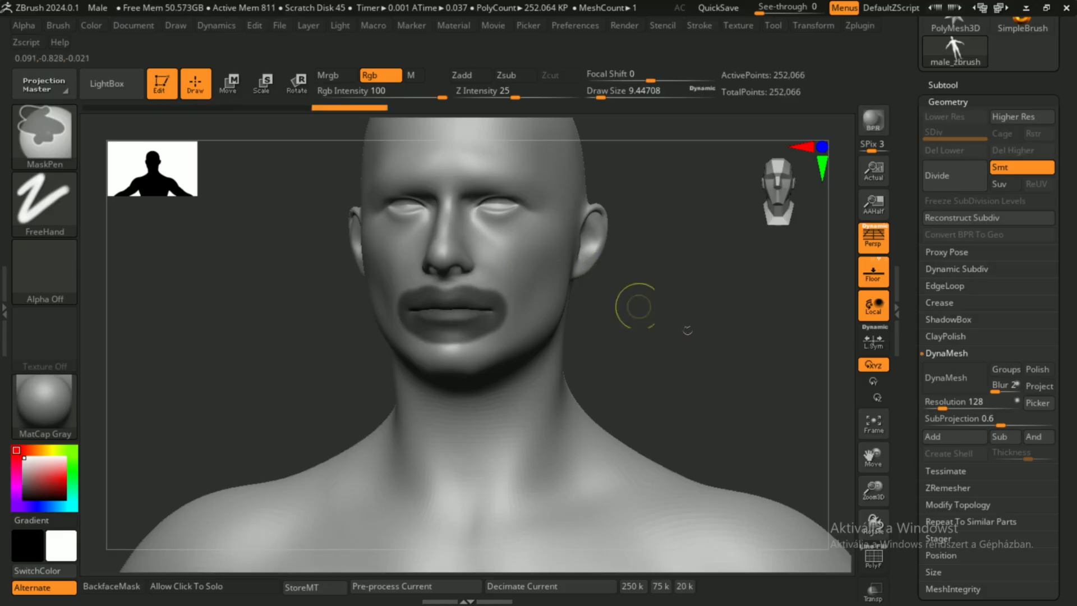
pyautogui.hotkey('ctrl', 'w')
pyautogui.hotkey('shift', 'f')
pyautogui.moveTo(873, 488); pyautogui.dragTo(872, 460)
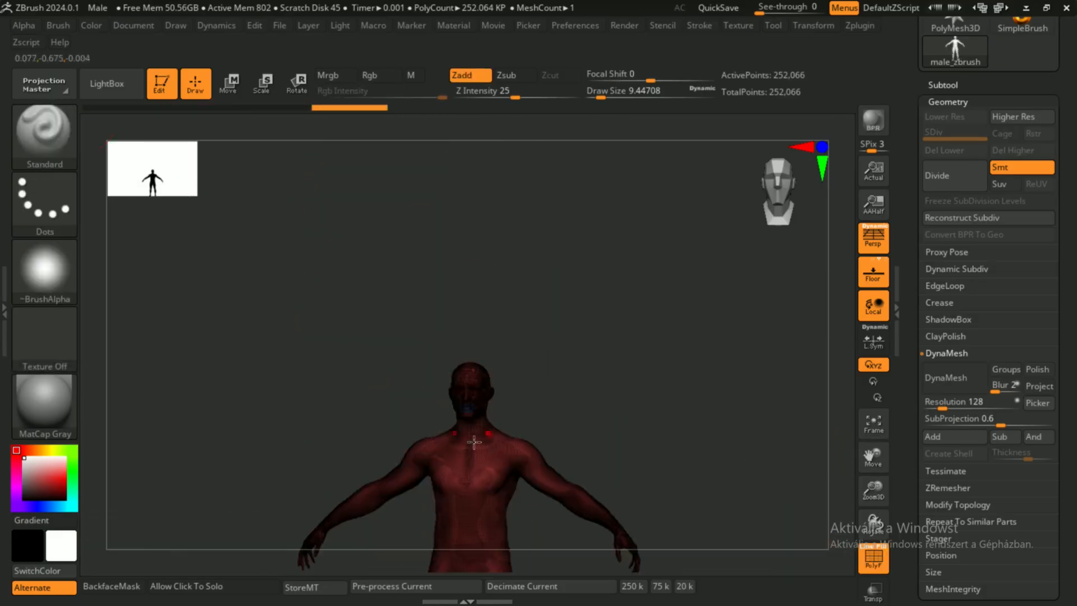
# Mask the areas around both eyes with a draw size of about 3 and assign them their own polygroup
pyautogui.moveTo(803, 459); pyautogui.dragTo(752, 460)
pyautogui.moveTo(872, 479); pyautogui.dragTo(871, 491)
pyautogui.moveTo(481, 238)
pyautogui.keyDown('alt'); pyautogui.mouseDown(button='right')
pyautogui.moveTo(471, 344)
pyautogui.moveTo(497, 348)
pyautogui.moveTo(482, 393)
pyautogui.mouseUp(button='right'); pyautogui.keyUp('alt')
pyautogui.keyDown('ctrl'); pyautogui.moveTo(457, 361); pyautogui.dragTo(550, 341); pyautogui.keyUp('ctrl')
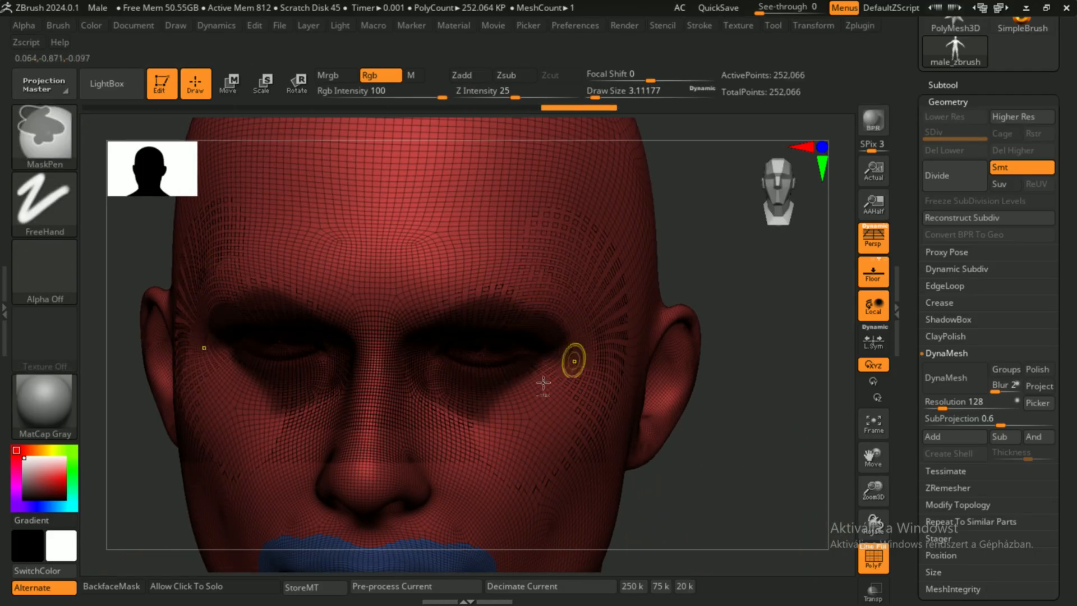
pyautogui.moveTo(483, 410); pyautogui.dragTo(505, 385, button='right')
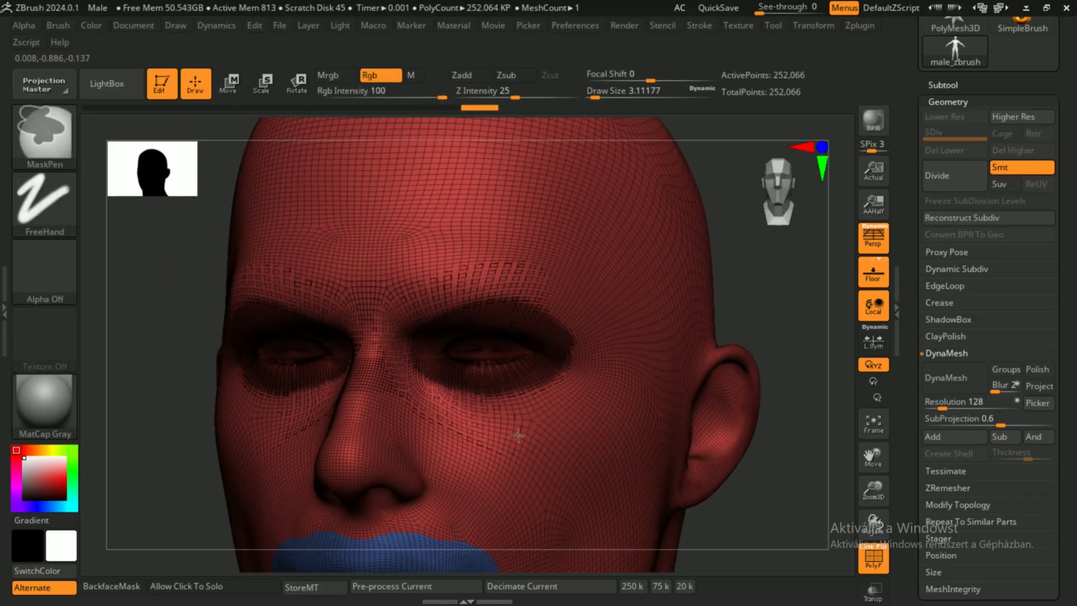
pyautogui.hotkey('ctrl', 'w')
# Mask the nose from the bridge down to the nostrils and assign it its own polygroup
pyautogui.keyDown('ctrl'); pyautogui.moveTo(375, 331); pyautogui.dragTo(371, 317); pyautogui.keyUp('ctrl')
pyautogui.moveTo(370, 350); pyautogui.dragTo(405, 362, button='right')
pyautogui.keyDown('ctrl'); pyautogui.moveTo(370, 351); pyautogui.dragTo(385, 409); pyautogui.keyUp('ctrl')
pyautogui.click(409, 486)
pyautogui.moveTo(418, 460); pyautogui.dragTo(389, 447, button='right')
pyautogui.keyDown('ctrl'); pyautogui.moveTo(373, 325); pyautogui.dragTo(402, 424); pyautogui.keyUp('ctrl')
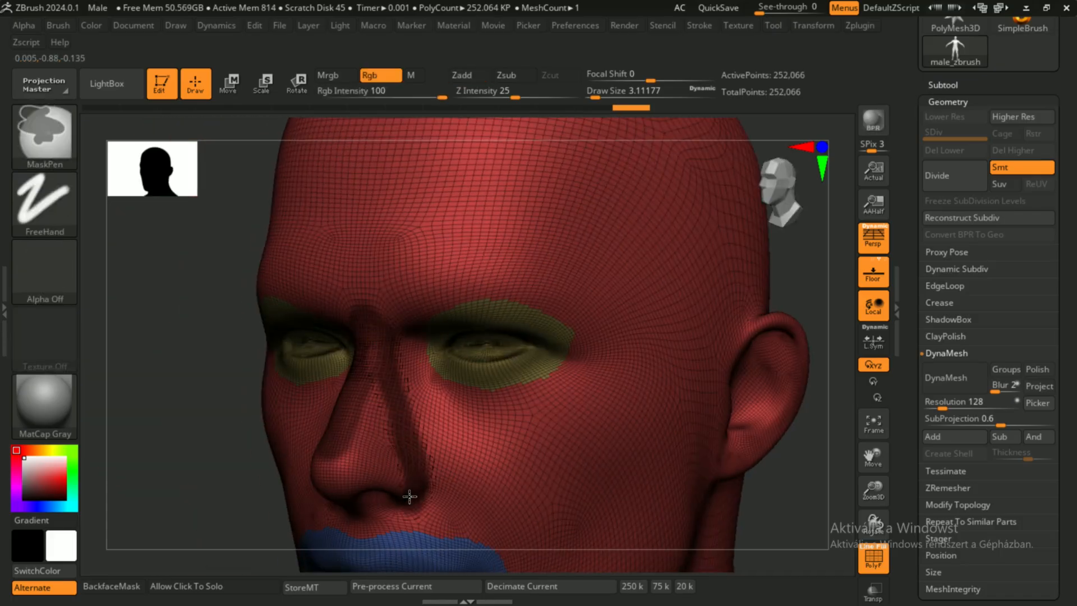
pyautogui.moveTo(366, 427); pyautogui.dragTo(368, 473, button='right')
pyautogui.keyDown('ctrl'); pyautogui.moveTo(349, 487); pyautogui.dragTo(334, 462); pyautogui.keyUp('ctrl')
pyautogui.moveTo(334, 462)
pyautogui.keyDown('alt'); pyautogui.mouseDown(button='right')
pyautogui.moveTo(280, 434)
pyautogui.moveTo(314, 414)
pyautogui.moveTo(353, 351)
pyautogui.moveTo(317, 408)
pyautogui.moveTo(413, 378)
pyautogui.moveTo(360, 261)
pyautogui.mouseUp(button='right'); pyautogui.keyUp('alt')
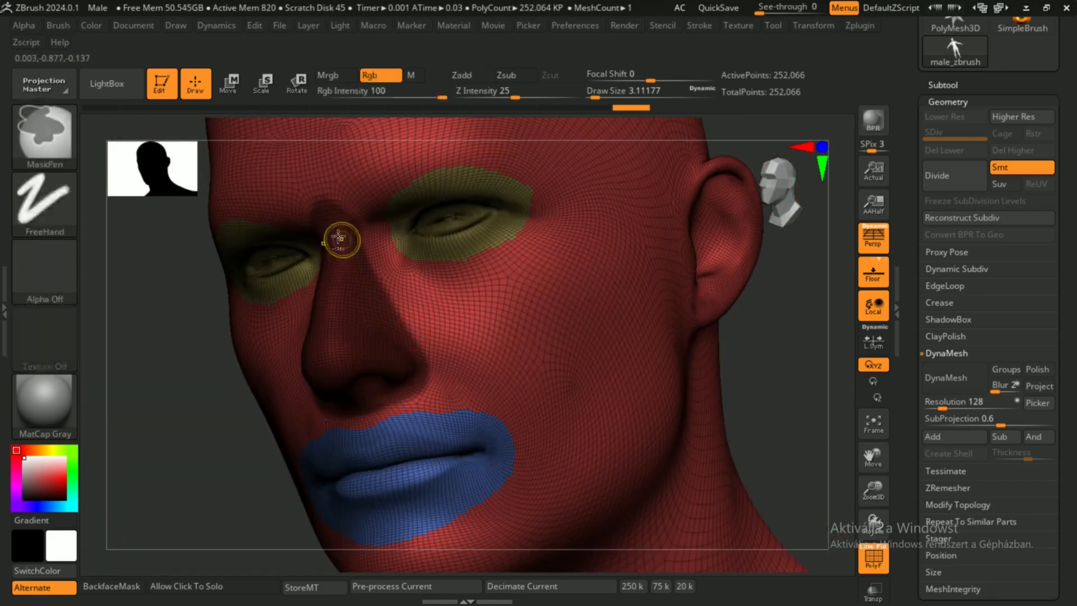
# Load the Smooth Groups brush from the brush library and smooth the facial polygroup borders
pyautogui.moveTo(409, 350); pyautogui.dragTo(393, 303, button='right')
pyautogui.click(107, 83)
pyautogui.click(249, 127)
pyautogui.doubleClick(178, 354)
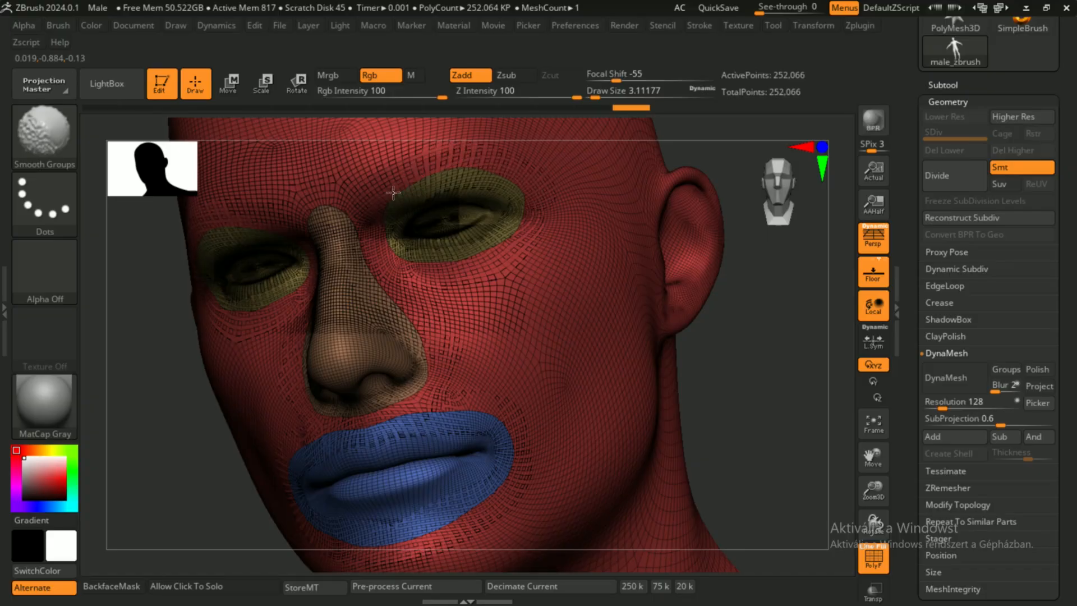
# Mask both ears, finishing with a draw size of about 5.75, and assign them their own polygroup
pyautogui.moveTo(796, 381); pyautogui.dragTo(740, 387)
pyautogui.moveTo(801, 443)
pyautogui.keyDown('alt'); pyautogui.mouseDown()
pyautogui.moveTo(806, 502)
pyautogui.moveTo(740, 538)
pyautogui.mouseUp(); pyautogui.keyUp('alt')
pyautogui.press('s')
pyautogui.moveTo(480, 398); pyautogui.dragTo(488, 397)
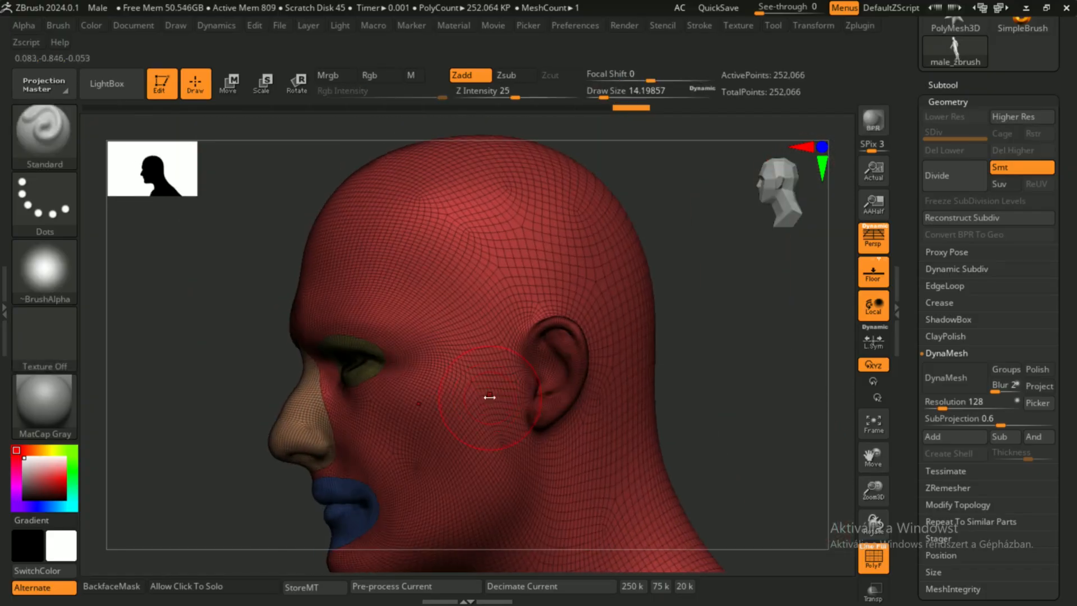
pyautogui.moveTo(797, 359); pyautogui.dragTo(752, 359)
pyautogui.press('s')
pyautogui.press('ctrl')
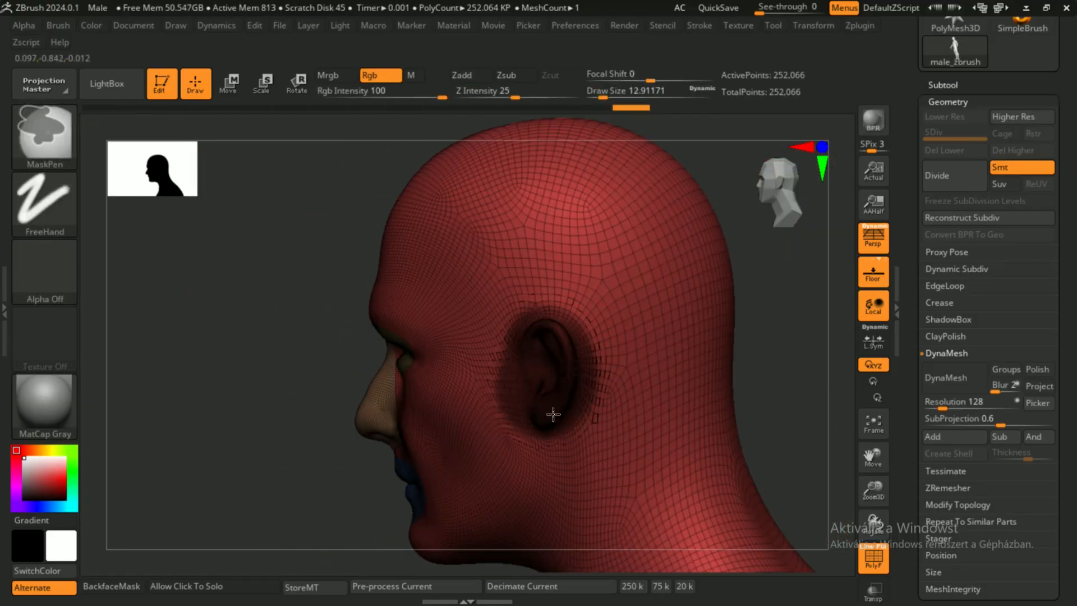
pyautogui.press('s')
pyautogui.moveTo(541, 412); pyautogui.dragTo(495, 390)
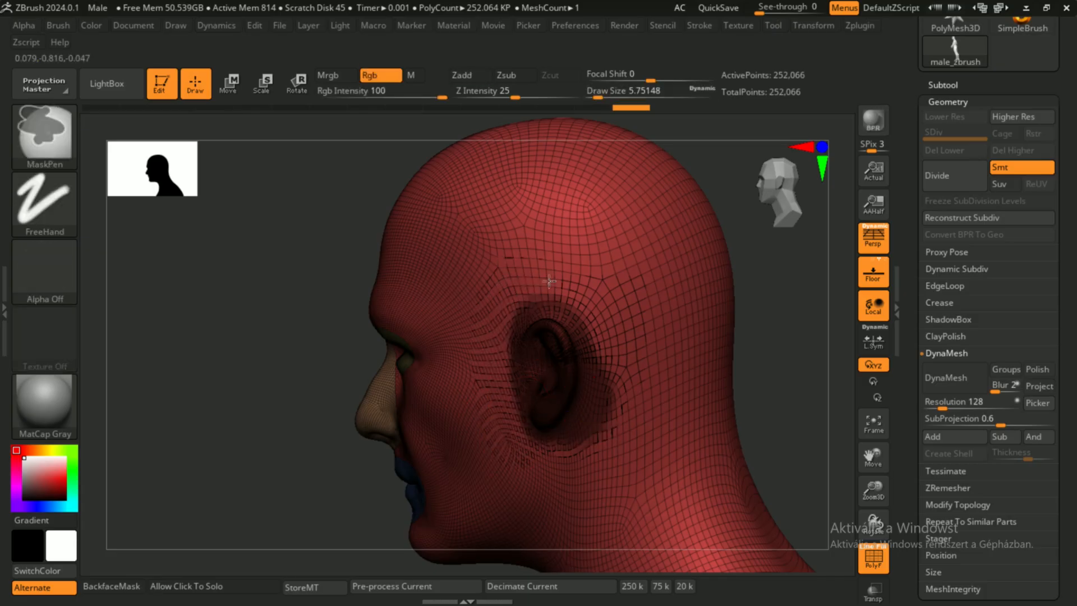
pyautogui.moveTo(572, 474)
pyautogui.mouseDown(button='right')
pyautogui.moveTo(591, 423)
pyautogui.moveTo(555, 403)
pyautogui.mouseUp(button='right')
pyautogui.keyDown('ctrl'); pyautogui.moveTo(603, 343); pyautogui.dragTo(579, 452); pyautogui.keyUp('ctrl')
pyautogui.moveTo(579, 452)
pyautogui.mouseDown(button='right')
pyautogui.moveTo(584, 422)
pyautogui.moveTo(585, 457)
pyautogui.moveTo(615, 452)
pyautogui.moveTo(527, 457)
pyautogui.moveTo(656, 471)
pyautogui.moveTo(595, 493)
pyautogui.moveTo(548, 423)
pyautogui.moveTo(503, 457)
pyautogui.moveTo(790, 438)
pyautogui.mouseUp(button='right')
pyautogui.hotkey('ctrl', 'w')
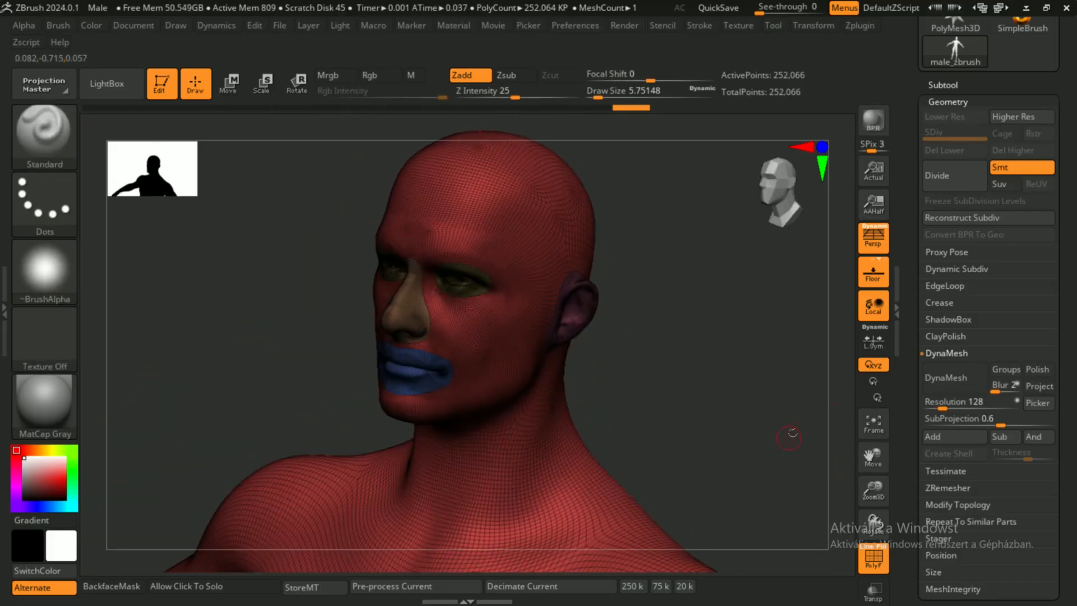
# Open the ZRemesher settings and face the model from the front
pyautogui.click(962, 506)
pyautogui.click(958, 390)
pyautogui.click(777, 203)
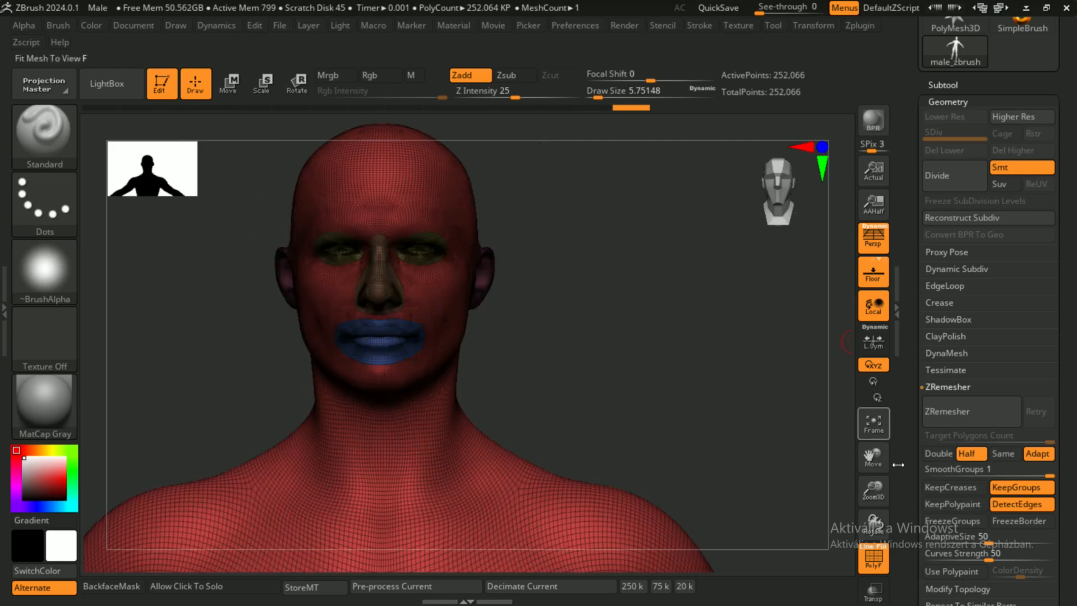
pyautogui.moveTo(873, 490); pyautogui.dragTo(893, 538)
pyautogui.moveTo(872, 457); pyautogui.dragTo(895, 555)
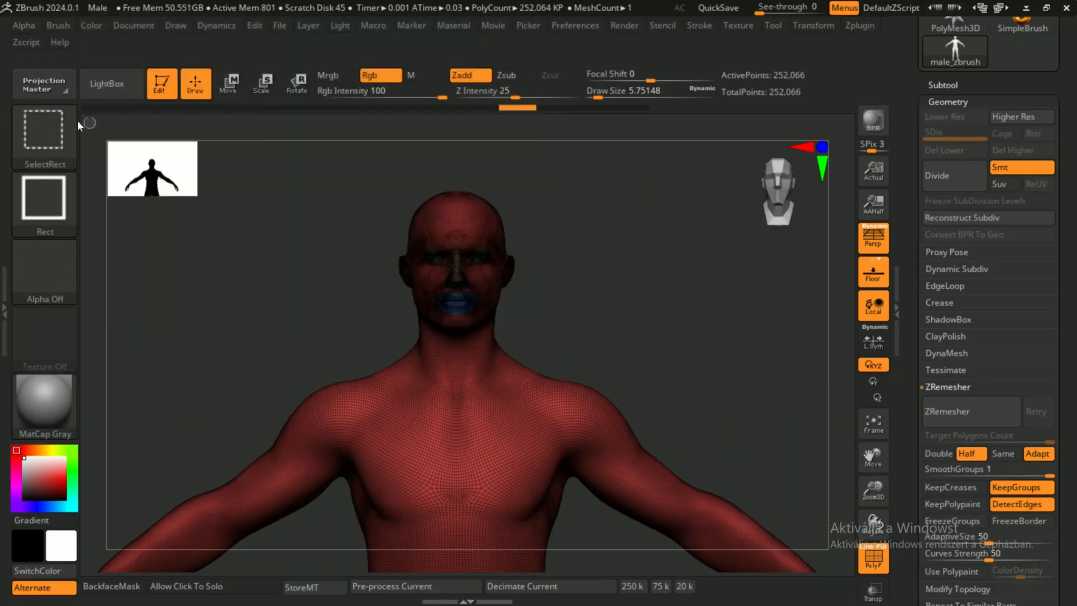
pyautogui.moveTo(587, 174)
pyautogui.mouseDown()
pyautogui.moveTo(503, 185)
pyautogui.moveTo(568, 202)
pyautogui.mouseUp()
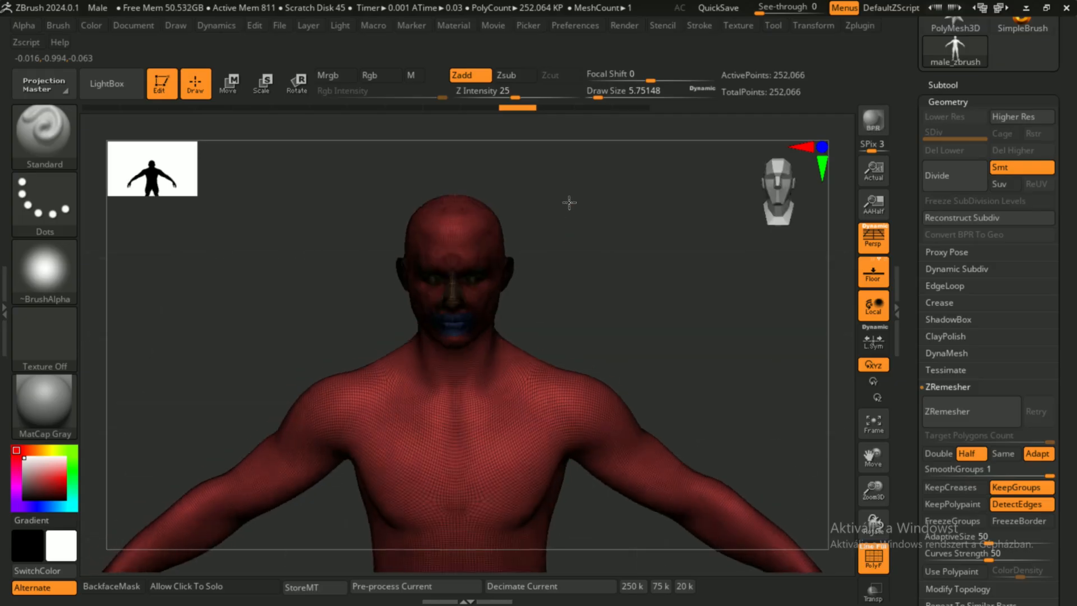
pyautogui.keyDown('ctrl'); pyautogui.keyDown('shift'); pyautogui.moveTo(644, 142); pyautogui.dragTo(379, 299); pyautogui.keyUp('shift'); pyautogui.keyUp('ctrl')
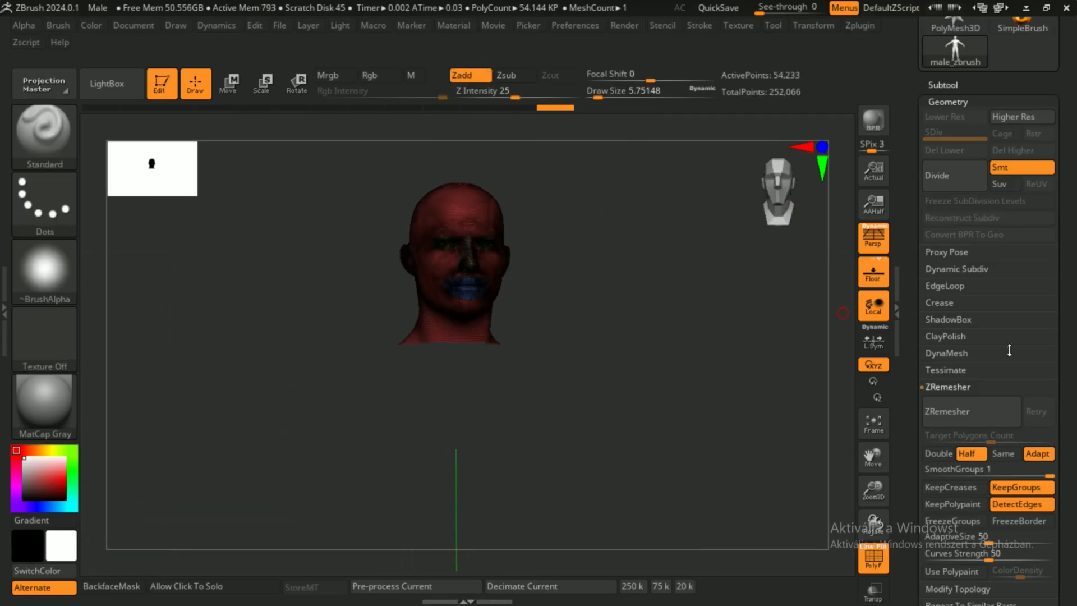
pyautogui.keyDown('ctrl'); pyautogui.keyDown('shift'); pyautogui.click(691, 324); pyautogui.keyUp('shift'); pyautogui.keyUp('ctrl')
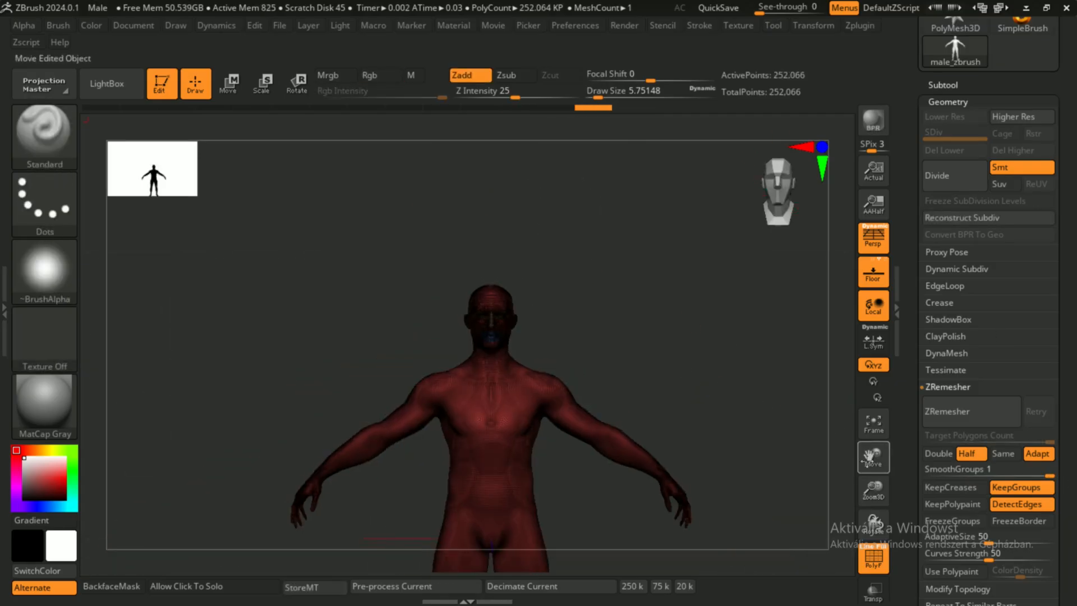
# Mask the whole body below the neck, assign it its own polygroup and isolate it
pyautogui.moveTo(654, 402)
pyautogui.keyDown('ctrl'); pyautogui.mouseDown()
pyautogui.moveTo(462, 553)
pyautogui.moveTo(368, 486)
pyautogui.moveTo(330, 355)
pyautogui.moveTo(270, 555)
pyautogui.mouseUp(); pyautogui.keyUp('ctrl')
pyautogui.hotkey('ctrl', 'w')
pyautogui.moveTo(602, 281)
pyautogui.keyDown('alt'); pyautogui.mouseDown(button='right')
pyautogui.moveTo(588, 387)
pyautogui.moveTo(538, 343)
pyautogui.moveTo(481, 322)
pyautogui.moveTo(553, 297)
pyautogui.moveTo(540, 303)
pyautogui.moveTo(578, 311)
pyautogui.mouseUp(button='right'); pyautogui.keyUp('alt')
pyautogui.keyDown('ctrl'); pyautogui.keyDown('shift'); pyautogui.click(538, 330); pyautogui.keyUp('shift'); pyautogui.keyUp('ctrl')
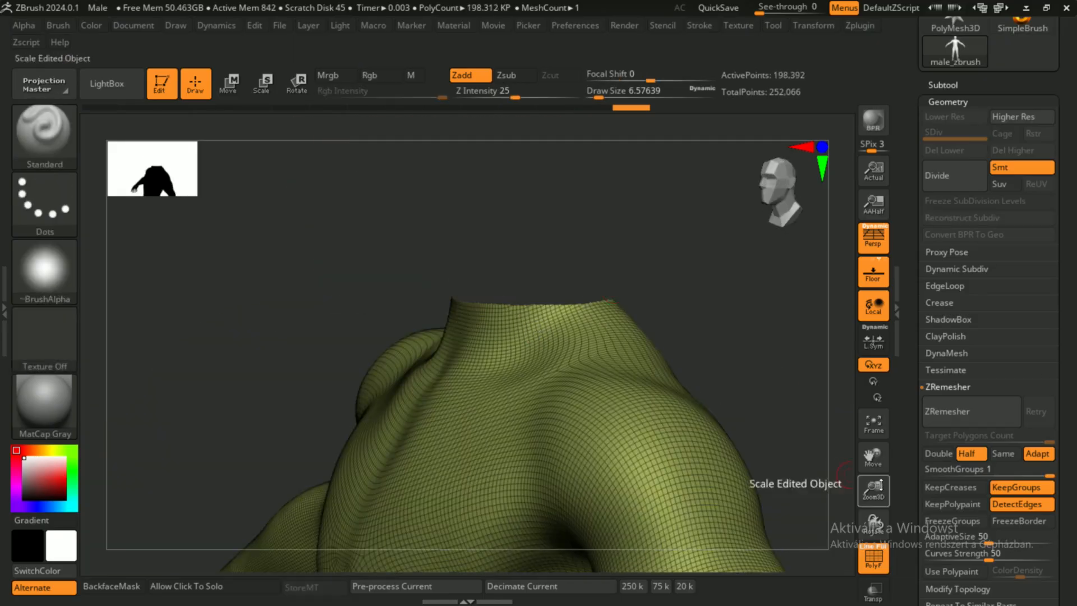
pyautogui.moveTo(873, 487); pyautogui.dragTo(1035, 322)
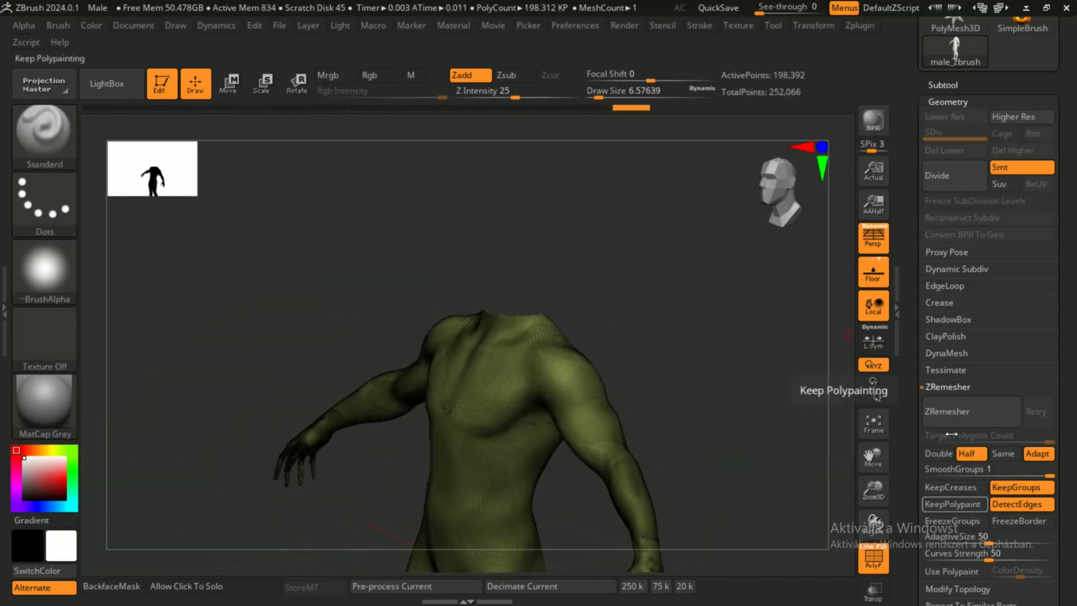
# Split the hidden head off into a separate subtool
pyautogui.click(942, 85)
pyautogui.moveTo(920, 524); pyautogui.dragTo(920, 366)
pyautogui.click(946, 384)
pyautogui.moveTo(670, 368); pyautogui.dragTo(694, 366, button='right')
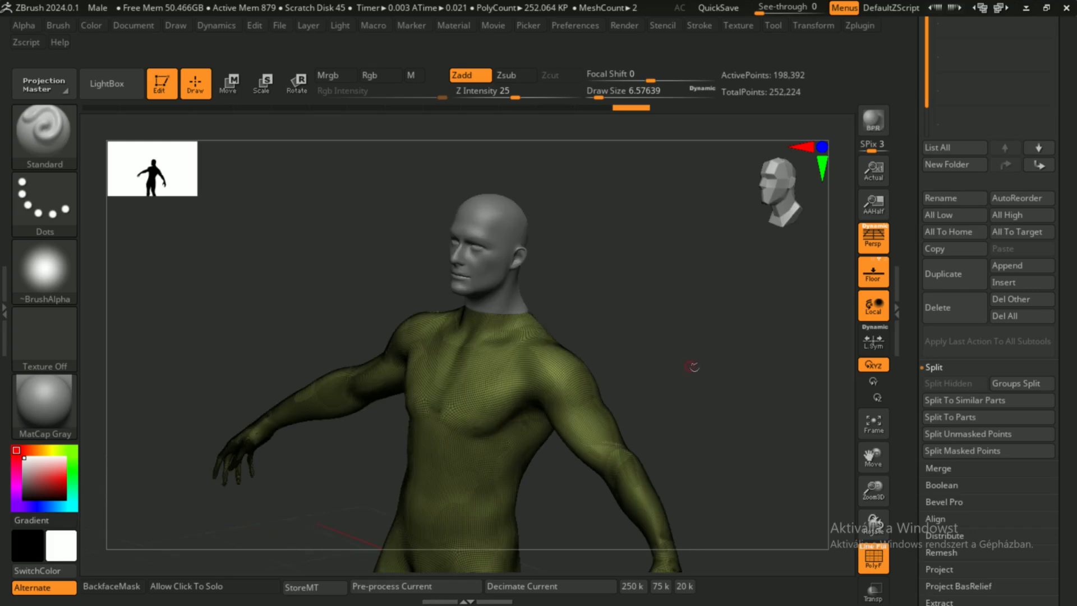
# Mask both hands from the wrists down and assign them their own polygroup
pyautogui.moveTo(874, 490); pyautogui.dragTo(866, 460)
pyautogui.keyDown('shift'); pyautogui.moveTo(694, 381); pyautogui.dragTo(751, 370, button='right'); pyautogui.keyUp('shift')
pyautogui.keyDown('ctrl'); pyautogui.click(43, 133); pyautogui.keyUp('ctrl')
pyautogui.moveTo(873, 490); pyautogui.dragTo(873, 424)
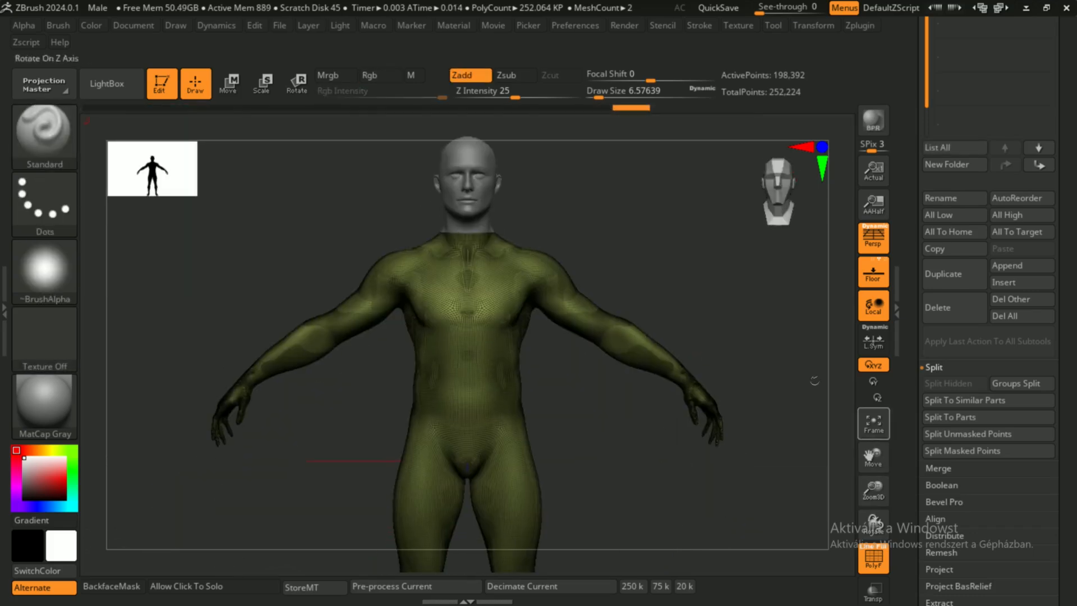
pyautogui.keyDown('ctrl'); pyautogui.moveTo(706, 318); pyautogui.dragTo(634, 427); pyautogui.keyUp('ctrl')
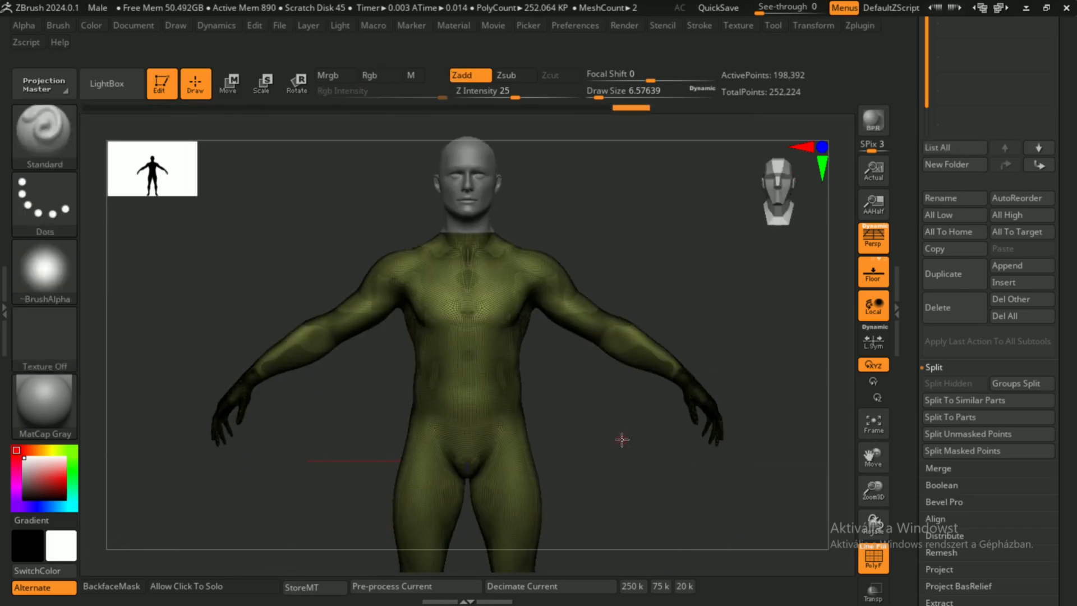
pyautogui.keyDown('ctrl'); pyautogui.moveTo(635, 279); pyautogui.dragTo(569, 395); pyautogui.keyUp('ctrl')
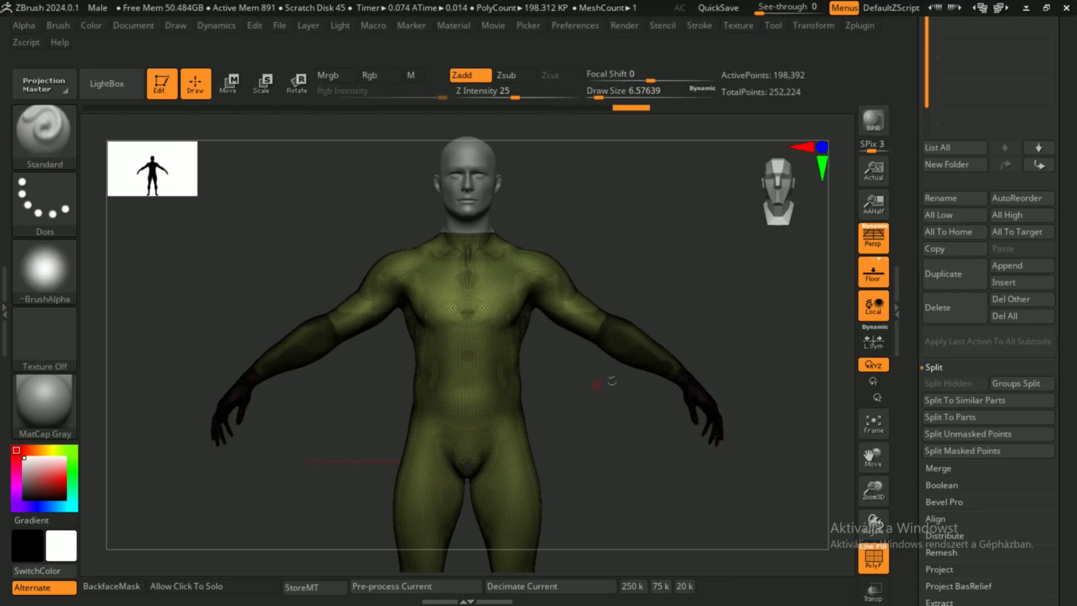
# Choose the SliceCurve brush and try a diagonal cut across the upper arm
pyautogui.keyDown('ctrl'); pyautogui.keyDown('shift'); pyautogui.click(54, 147); pyautogui.keyUp('shift'); pyautogui.keyUp('ctrl')
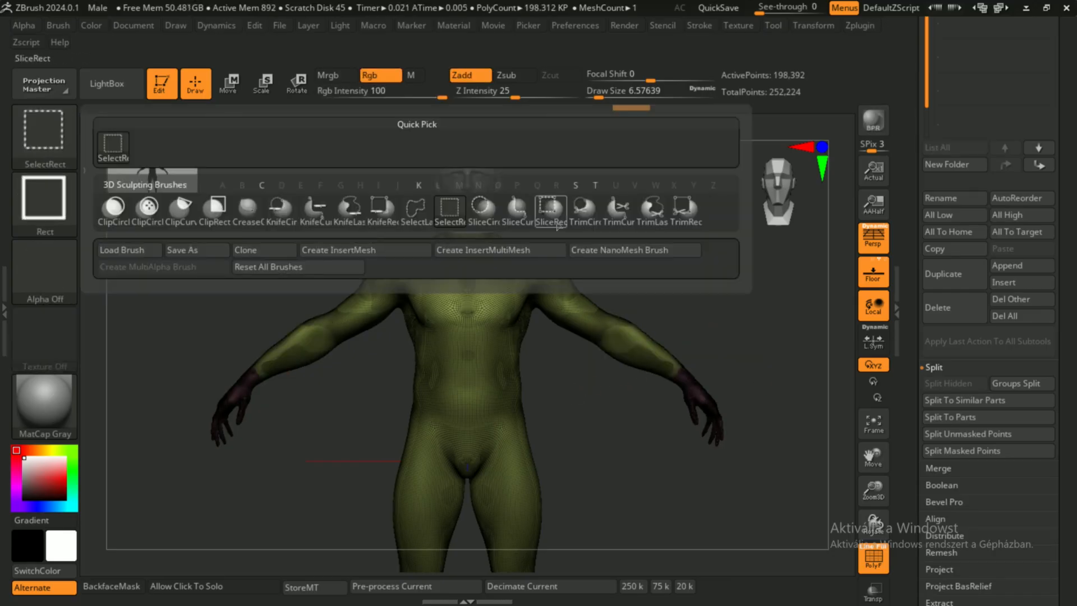
pyautogui.keyDown('ctrl'); pyautogui.keyDown('shift'); pyautogui.click(518, 214); pyautogui.keyUp('shift'); pyautogui.keyUp('ctrl')
pyautogui.keyDown('ctrl'); pyautogui.keyDown('shift'); pyautogui.moveTo(565, 382); pyautogui.dragTo(565, 382); pyautogui.keyUp('shift'); pyautogui.keyUp('ctrl')
pyautogui.keyDown('ctrl'); pyautogui.keyDown('shift'); pyautogui.moveTo(615, 284); pyautogui.dragTo(571, 344); pyautogui.keyUp('shift'); pyautogui.keyUp('ctrl')
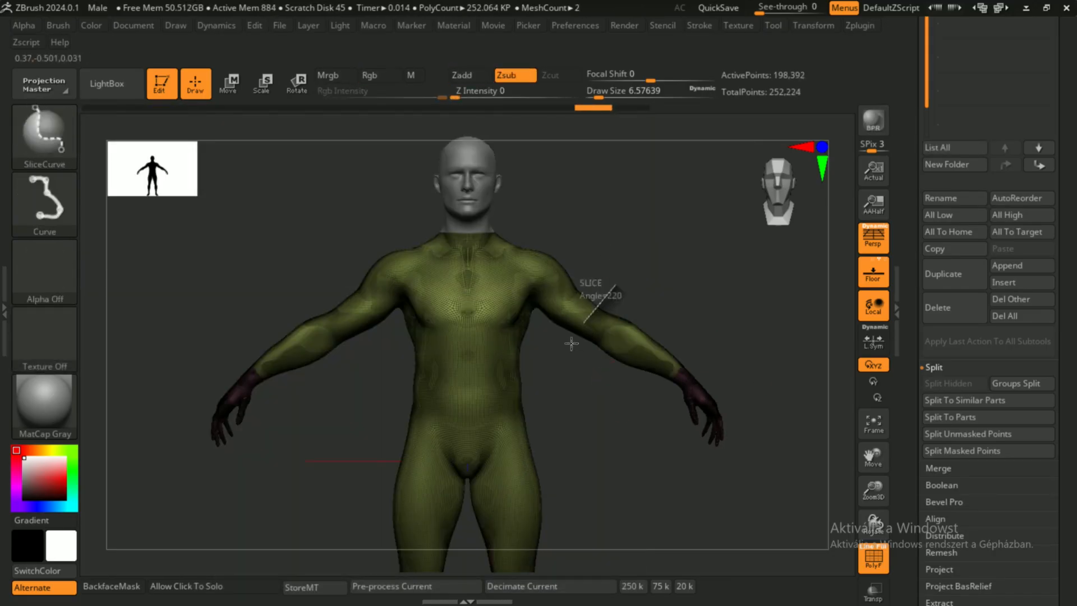
# Slice horizontally across both lower legs to give the feet their own polygroup
pyautogui.moveTo(864, 492); pyautogui.dragTo(864, 449)
pyautogui.moveTo(873, 457); pyautogui.dragTo(950, 273)
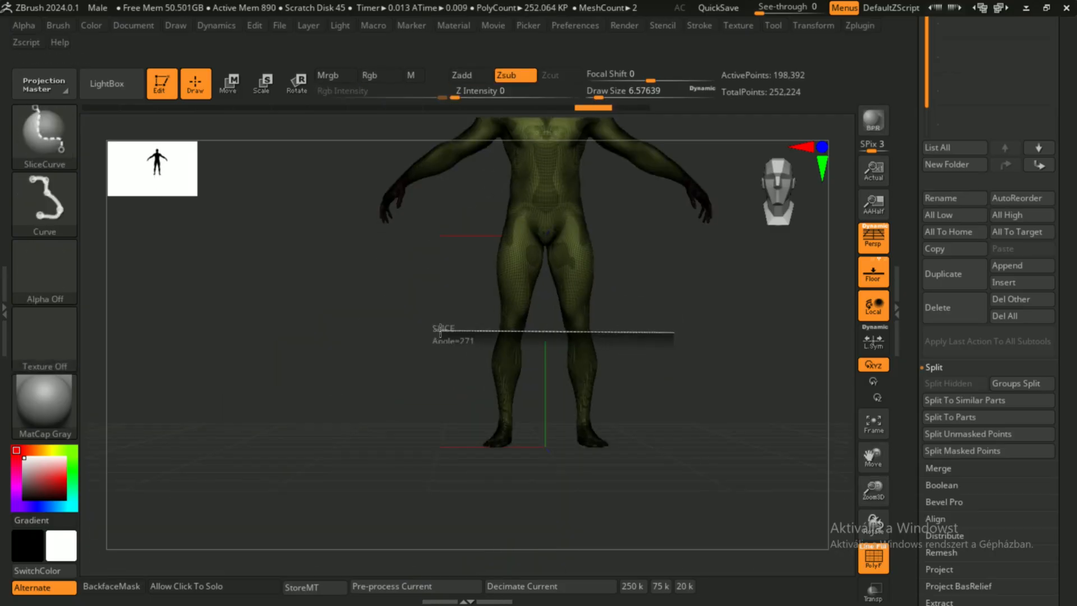
pyautogui.moveTo(418, 416); pyautogui.dragTo(331, 416)
pyautogui.moveTo(872, 489); pyautogui.dragTo(875, 538)
pyautogui.moveTo(701, 267); pyautogui.dragTo(785, 263)
pyautogui.press('f')
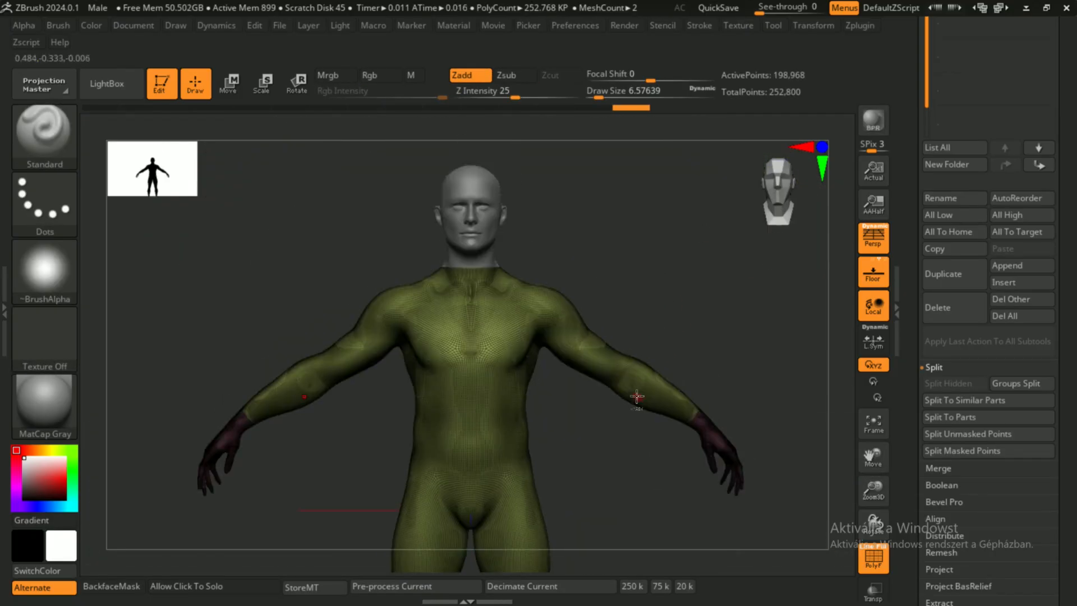
# Smooth the jagged polygroup border around the wrists with the Smooth Groups brush
pyautogui.moveTo(618, 260); pyautogui.dragTo(730, 352)
pyautogui.moveTo(873, 490); pyautogui.dragTo(874, 532)
pyautogui.moveTo(873, 457); pyautogui.dragTo(748, 437)
pyautogui.moveTo(872, 489); pyautogui.dragTo(872, 521)
pyautogui.moveTo(872, 457); pyautogui.dragTo(714, 283)
pyautogui.moveTo(482, 472); pyautogui.dragTo(488, 390)
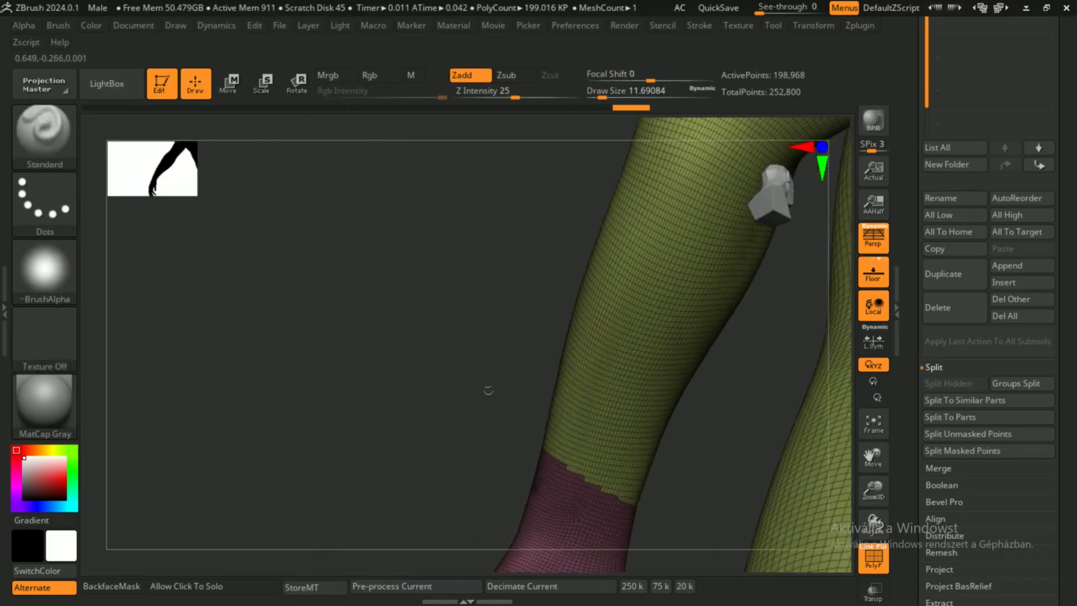
pyautogui.moveTo(873, 457); pyautogui.dragTo(807, 354)
pyautogui.keyDown('shift'); pyautogui.moveTo(449, 381); pyautogui.dragTo(553, 377); pyautogui.keyUp('shift')
pyautogui.moveTo(872, 490); pyautogui.dragTo(852, 331)
pyautogui.moveTo(872, 457); pyautogui.dragTo(1010, 463)
pyautogui.keyDown('shift'); pyautogui.moveTo(606, 459); pyautogui.dragTo(561, 457); pyautogui.keyUp('shift')
# Smooth the remaining polygroup borders of the body from all sides
pyautogui.moveTo(873, 457); pyautogui.dragTo(841, 269)
pyautogui.moveTo(872, 489); pyautogui.dragTo(873, 538)
pyautogui.moveTo(718, 387)
pyautogui.mouseDown()
pyautogui.moveTo(606, 378)
pyautogui.moveTo(651, 375)
pyautogui.mouseUp()
pyautogui.keyDown('shift'); pyautogui.moveTo(657, 370); pyautogui.dragTo(687, 375); pyautogui.keyUp('shift')
pyautogui.moveTo(505, 365)
pyautogui.mouseDown()
pyautogui.moveTo(578, 336)
pyautogui.moveTo(628, 336)
pyautogui.mouseUp()
pyautogui.moveTo(505, 359); pyautogui.dragTo(589, 342)
pyautogui.moveTo(873, 457); pyautogui.dragTo(897, 197)
pyautogui.keyDown('shift'); pyautogui.moveTo(567, 392); pyautogui.dragTo(560, 359); pyautogui.keyUp('shift')
pyautogui.moveTo(645, 347)
pyautogui.mouseDown()
pyautogui.moveTo(520, 338)
pyautogui.moveTo(519, 353)
pyautogui.moveTo(449, 356)
pyautogui.mouseUp()
pyautogui.moveTo(577, 336)
pyautogui.keyDown('shift'); pyautogui.mouseDown()
pyautogui.moveTo(617, 329)
pyautogui.moveTo(503, 334)
pyautogui.moveTo(612, 336)
pyautogui.mouseUp(); pyautogui.keyUp('shift')
pyautogui.moveTo(661, 347); pyautogui.dragTo(522, 359)
pyautogui.moveTo(872, 457); pyautogui.dragTo(842, 595)
pyautogui.keyDown('shift'); pyautogui.moveTo(616, 393); pyautogui.dragTo(653, 401); pyautogui.keyUp('shift')
pyautogui.moveTo(438, 415); pyautogui.dragTo(594, 424)
pyautogui.moveTo(873, 490); pyautogui.dragTo(860, 432)
pyautogui.moveTo(872, 457); pyautogui.dragTo(898, 594)
pyautogui.moveTo(695, 449); pyautogui.dragTo(606, 439)
# Split the body into separate subtools by its polygroups
pyautogui.click(1018, 384)
pyautogui.click(825, 415)
pyautogui.moveTo(872, 489); pyautogui.dragTo(886, 550)
pyautogui.moveTo(873, 457); pyautogui.dragTo(711, 390)
pyautogui.scroll(5, 952, 153)
pyautogui.scroll(-10, 982, 292)
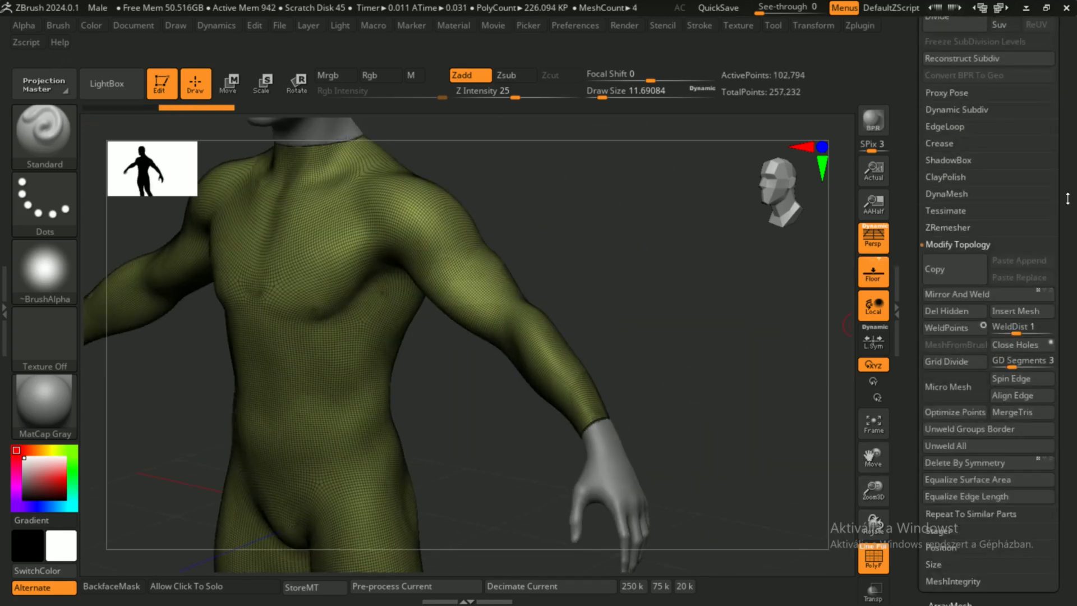
# Close the open holes of the split body mesh with Modify Topology
pyautogui.moveTo(1067, 199); pyautogui.dragTo(1067, 311)
pyautogui.click(971, 264)
pyautogui.click(986, 132)
pyautogui.moveTo(1043, 449); pyautogui.dragTo(1038, 512)
pyautogui.click(950, 214)
pyautogui.moveTo(1074, 426); pyautogui.dragTo(1070, 357)
pyautogui.click(1022, 357)
# Select the next separated body-part subtool and close its open holes
pyautogui.click(946, 207)
pyautogui.moveTo(1065, 298); pyautogui.dragTo(1065, 538)
pyautogui.click(952, 276)
pyautogui.moveTo(1058, 449); pyautogui.dragTo(1058, 112)
pyautogui.moveTo(1061, 523); pyautogui.dragTo(1060, 359)
pyautogui.click(970, 520)
pyautogui.click(1022, 518)
# Close the open holes of the remaining separated subtools, including the head
pyautogui.moveTo(1057, 185); pyautogui.dragTo(1033, 381)
pyautogui.moveTo(1065, 414); pyautogui.dragTo(1064, 113)
pyautogui.moveTo(1062, 477); pyautogui.dragTo(1059, 203)
pyautogui.click(1022, 320)
pyautogui.moveTo(1059, 258); pyautogui.dragTo(1064, 564)
pyautogui.click(977, 316)
pyautogui.moveTo(1060, 522); pyautogui.dragTo(1020, 112)
pyautogui.click(1028, 416)
pyautogui.moveTo(1059, 247); pyautogui.dragTo(1060, 449)
# Remesh the head with ZRemesher at half the polygon count, keeping its polygroups
pyautogui.keyDown('shift'); pyautogui.moveTo(808, 347); pyautogui.dragTo(920, 561); pyautogui.keyUp('shift')
pyautogui.hotkey('shift', 'f')
pyautogui.moveTo(449, 471); pyautogui.dragTo(616, 482)
pyautogui.hotkey('shift', 'f')
pyautogui.moveTo(874, 491); pyautogui.dragTo(883, 561)
pyautogui.moveTo(661, 370); pyautogui.dragTo(528, 377)
pyautogui.moveTo(1060, 521); pyautogui.dragTo(1049, 294)
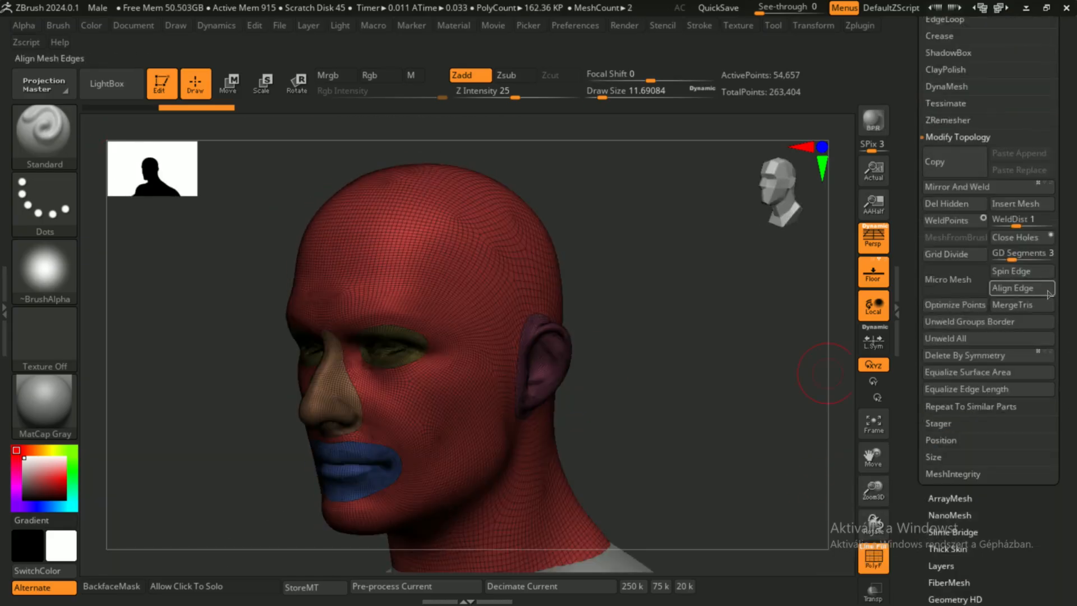
pyautogui.click(956, 121)
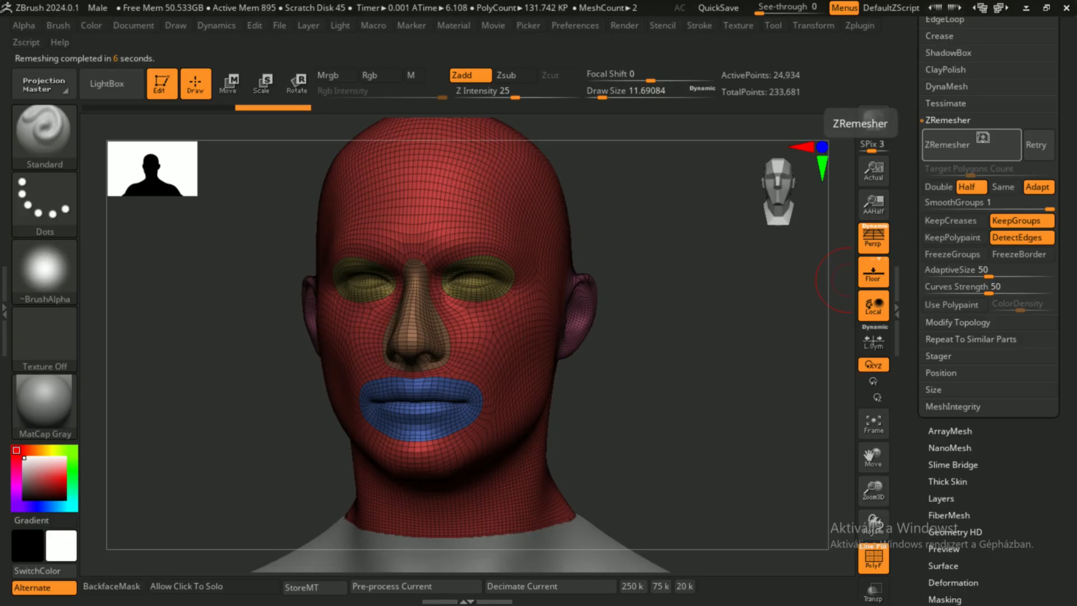
pyautogui.moveTo(723, 347); pyautogui.dragTo(678, 325)
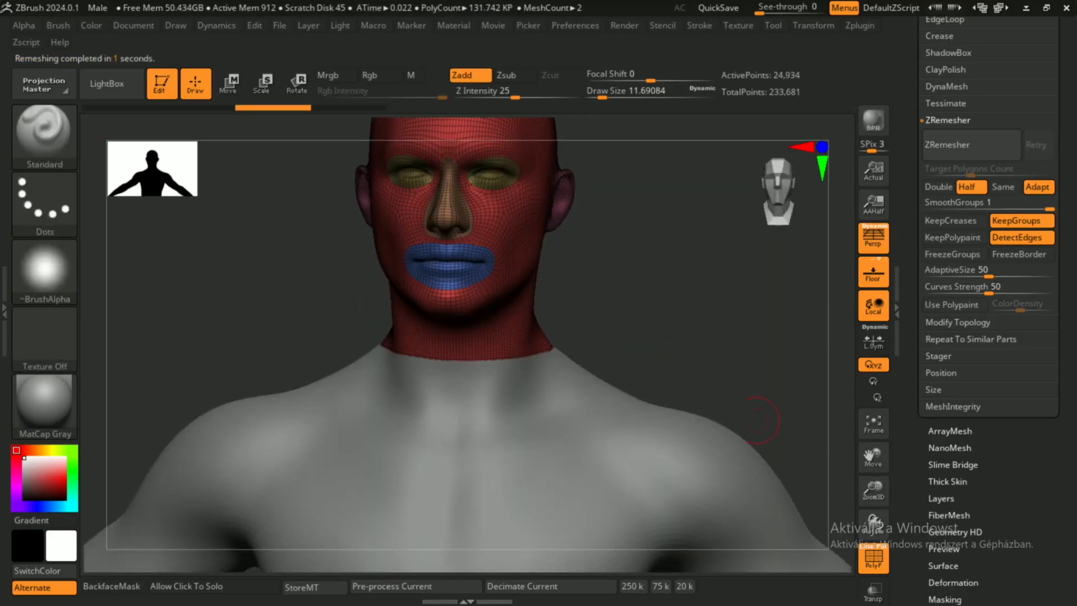
# Select the body subtool, mask both arms from the shoulders with MaskCurve and assign them their own polygroup
pyautogui.keyDown('alt'); pyautogui.click(620, 428); pyautogui.keyUp('alt')
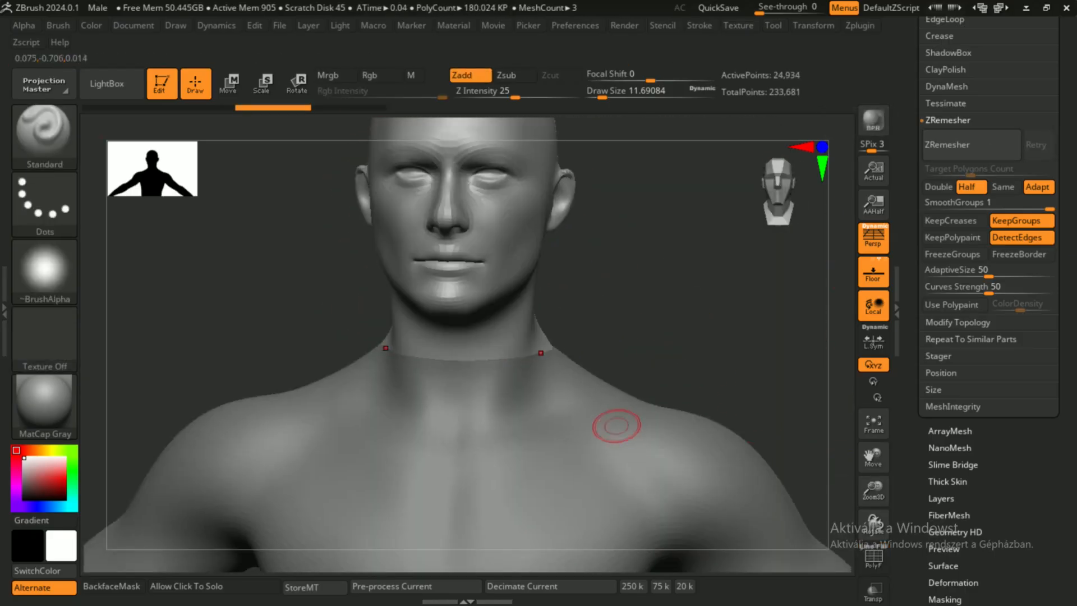
pyautogui.keyDown('alt'); pyautogui.moveTo(796, 443); pyautogui.dragTo(709, 405); pyautogui.keyUp('alt')
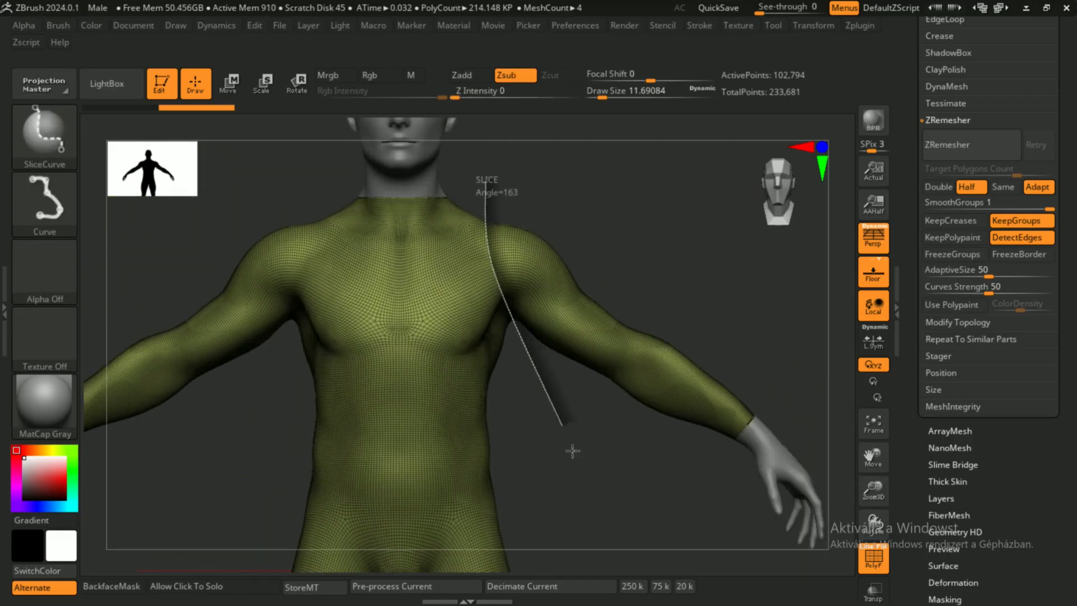
pyautogui.moveTo(614, 543)
pyautogui.keyDown('ctrl'); pyautogui.keyDown('shift'); pyautogui.mouseDown()
pyautogui.moveTo(589, 425)
pyautogui.moveTo(561, 438)
pyautogui.mouseUp(); pyautogui.keyUp('shift'); pyautogui.keyUp('ctrl')
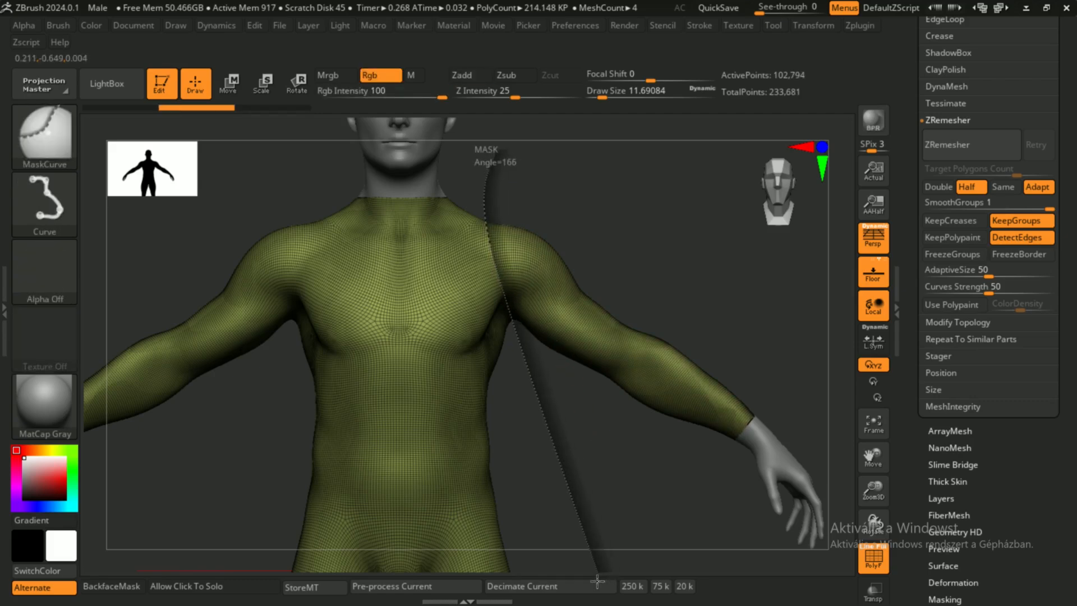
pyautogui.keyDown('ctrl'); pyautogui.moveTo(597, 581); pyautogui.dragTo(597, 581); pyautogui.keyUp('ctrl')
pyautogui.hotkey('ctrl', 'w')
pyautogui.moveTo(502, 275)
pyautogui.mouseDown(button='right')
pyautogui.moveTo(534, 368)
pyautogui.moveTo(596, 363)
pyautogui.moveTo(589, 478)
pyautogui.moveTo(616, 252)
pyautogui.mouseUp(button='right')
pyautogui.moveTo(647, 325); pyautogui.dragTo(679, 314, button='right')
pyautogui.scroll(5, 965, 222)
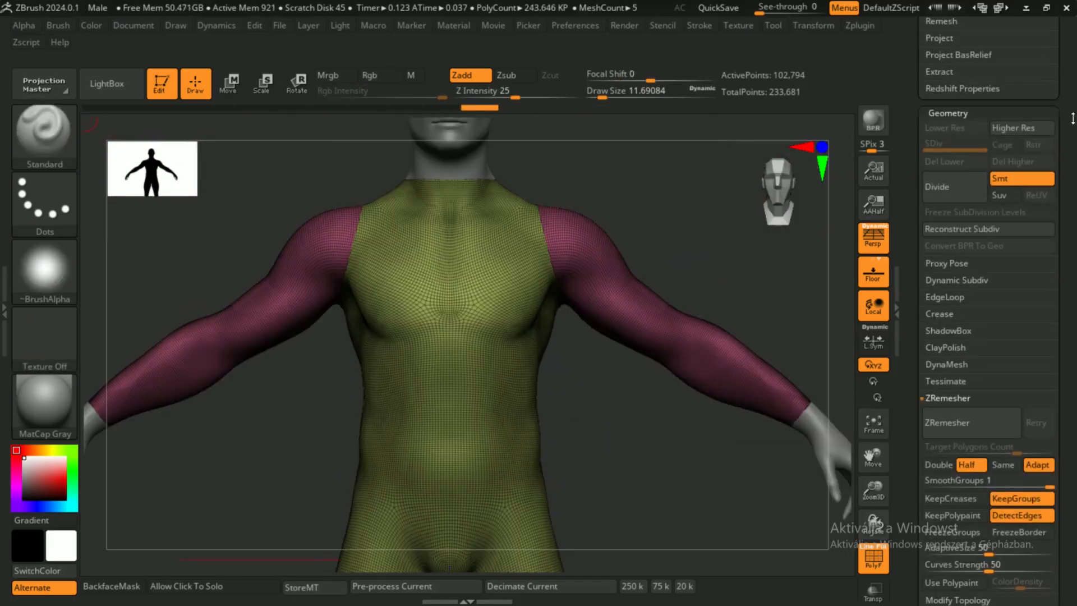
# Split the body subtool by polygroups, then close the open holes of the resulting torso and arm subtools
pyautogui.moveTo(1073, 117); pyautogui.dragTo(1073, 355)
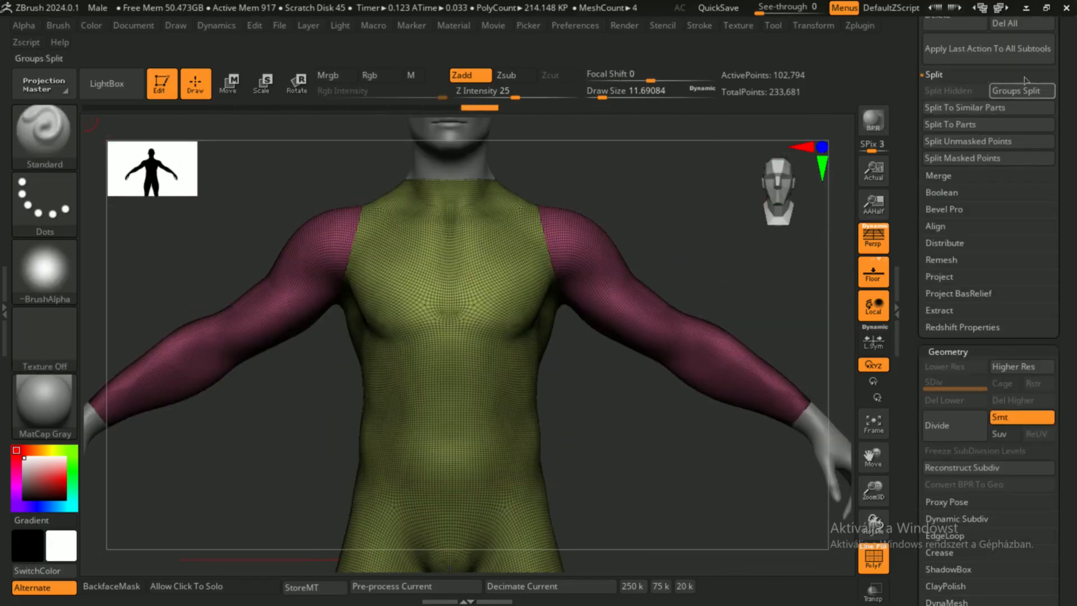
pyautogui.click(1025, 86)
pyautogui.moveTo(1065, 476); pyautogui.dragTo(1065, 403)
pyautogui.moveTo(874, 485); pyautogui.dragTo(876, 454)
pyautogui.moveTo(1070, 561); pyautogui.dragTo(1074, 238)
pyautogui.click(974, 61)
pyautogui.moveTo(1062, 177); pyautogui.dragTo(1061, 205)
pyautogui.keyDown('alt'); pyautogui.click(624, 278); pyautogui.keyUp('alt')
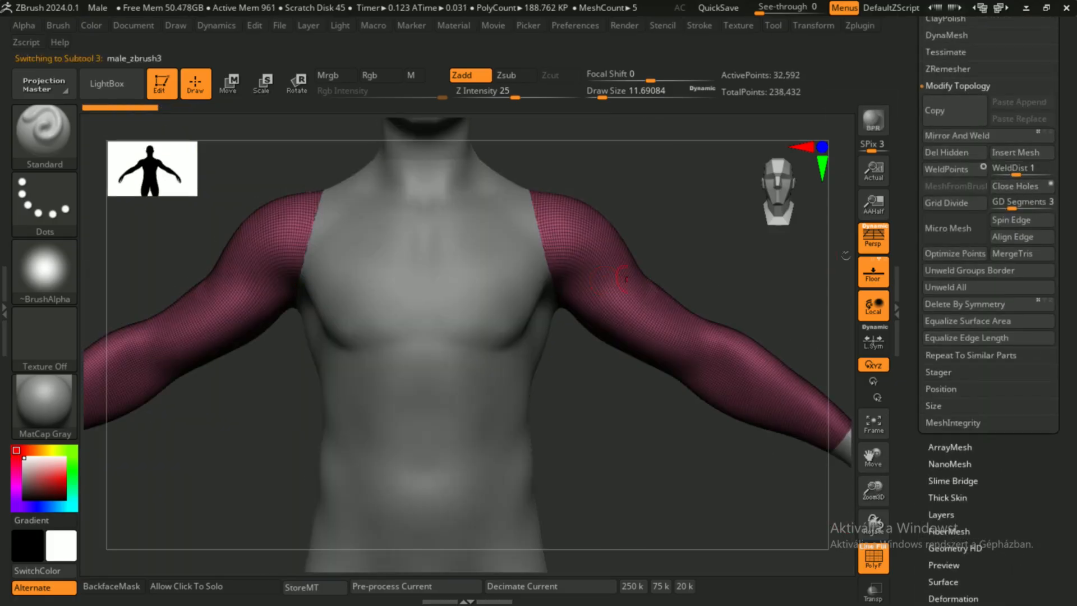
pyautogui.click(1027, 193)
pyautogui.moveTo(874, 491); pyautogui.dragTo(838, 583)
# Select the torso subtool and try to mask both thighs along the groin line with MaskCurve
pyautogui.keyDown('alt'); pyautogui.click(449, 431); pyautogui.keyUp('alt')
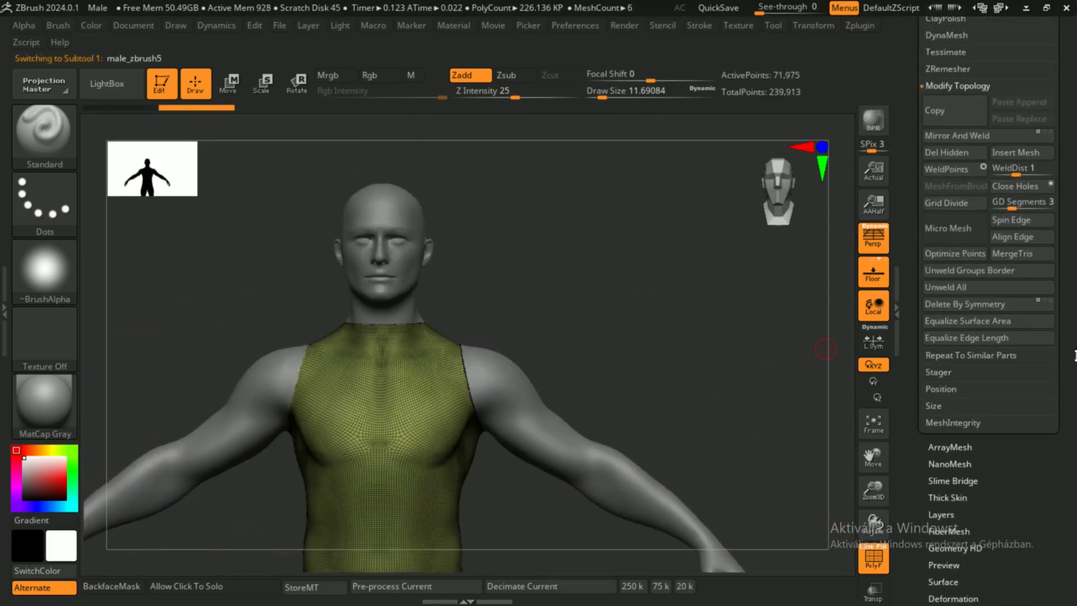
pyautogui.moveTo(1073, 356); pyautogui.dragTo(1073, 168)
pyautogui.moveTo(874, 458); pyautogui.dragTo(934, 226)
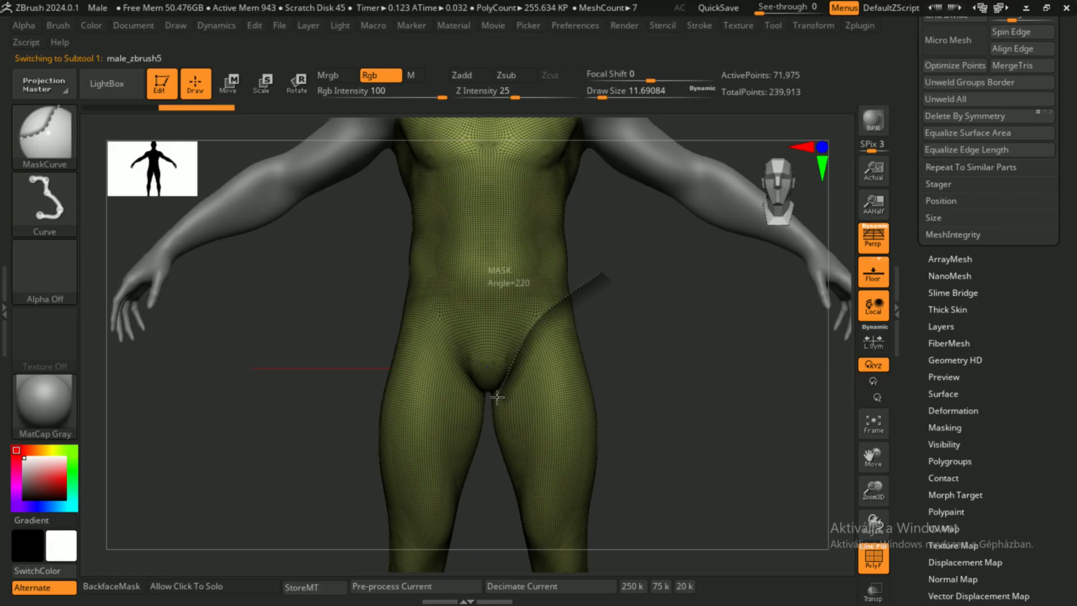
pyautogui.keyDown('ctrl'); pyautogui.moveTo(497, 396); pyautogui.dragTo(498, 398); pyautogui.keyUp('ctrl')
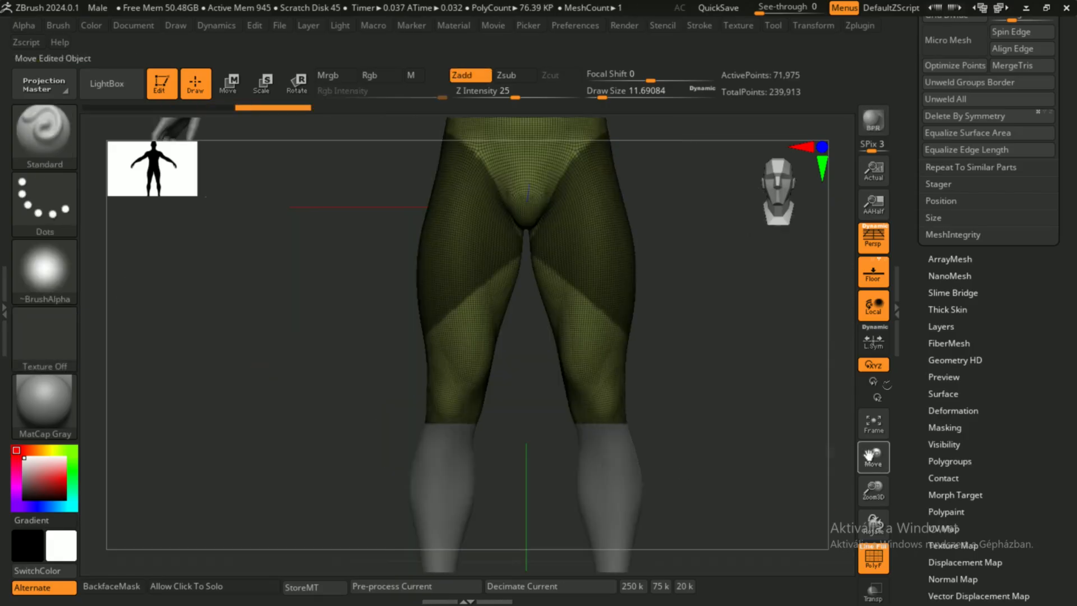
pyautogui.moveTo(695, 253)
pyautogui.keyDown('ctrl'); pyautogui.mouseDown()
pyautogui.moveTo(583, 253)
pyautogui.moveTo(589, 279)
pyautogui.mouseUp(); pyautogui.keyUp('ctrl')
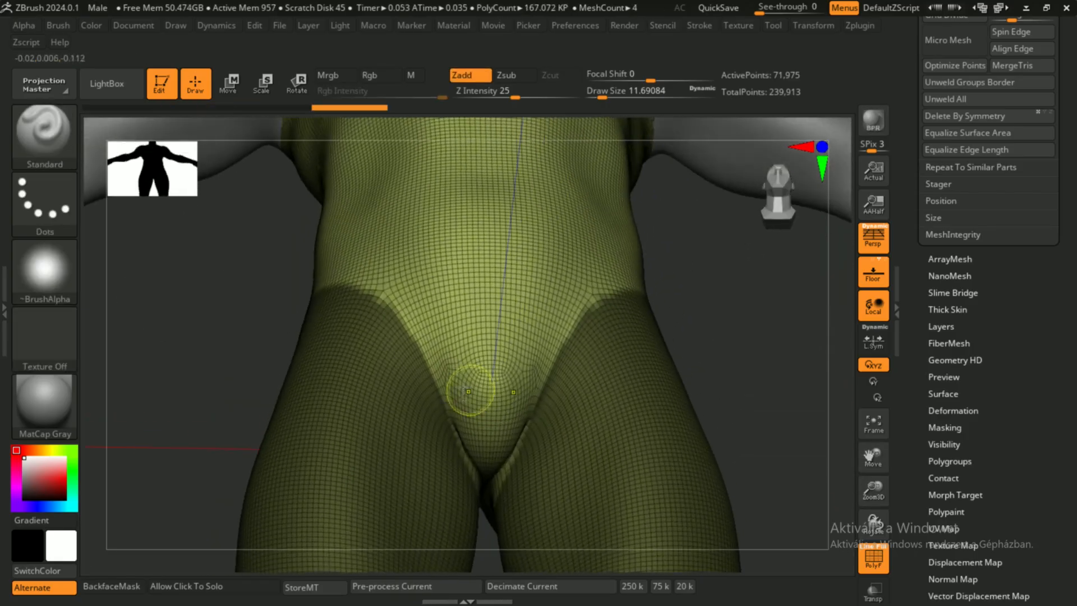
# Try to refine the thigh mask around the hips and from other sides with a freehand masking brush
pyautogui.keyDown('ctrl'); pyautogui.click(44, 134); pyautogui.keyUp('ctrl')
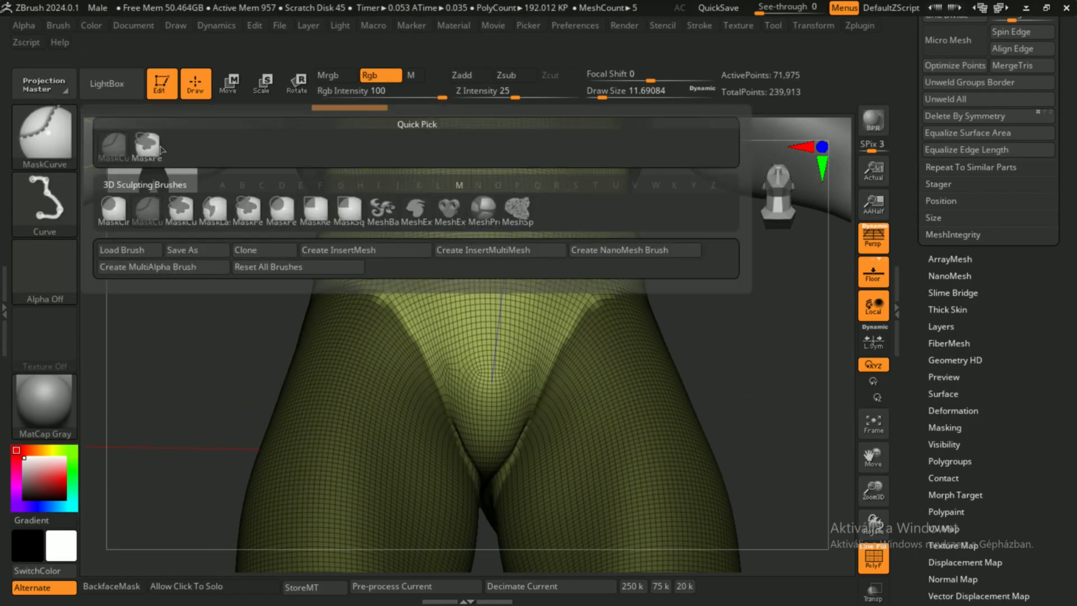
pyautogui.click(159, 147)
pyautogui.moveTo(486, 460)
pyautogui.mouseDown(button='right')
pyautogui.moveTo(472, 480)
pyautogui.moveTo(358, 461)
pyautogui.moveTo(298, 355)
pyautogui.moveTo(303, 430)
pyautogui.moveTo(325, 416)
pyautogui.mouseUp(button='right')
pyautogui.keyDown('ctrl'); pyautogui.moveTo(306, 354); pyautogui.dragTo(308, 339); pyautogui.keyUp('ctrl')
pyautogui.moveTo(308, 339); pyautogui.dragTo(505, 353, button='right')
pyautogui.keyDown('ctrl'); pyautogui.moveTo(713, 359); pyautogui.dragTo(740, 384); pyautogui.keyUp('ctrl')
pyautogui.moveTo(741, 385)
pyautogui.mouseDown(button='right')
pyautogui.moveTo(397, 397)
pyautogui.moveTo(701, 259)
pyautogui.mouseUp(button='right')
# Remesh the torso subtool repeatedly with ZRemesher at half the polygon count, keeping its polygroups
pyautogui.scroll(5, 1072, 254)
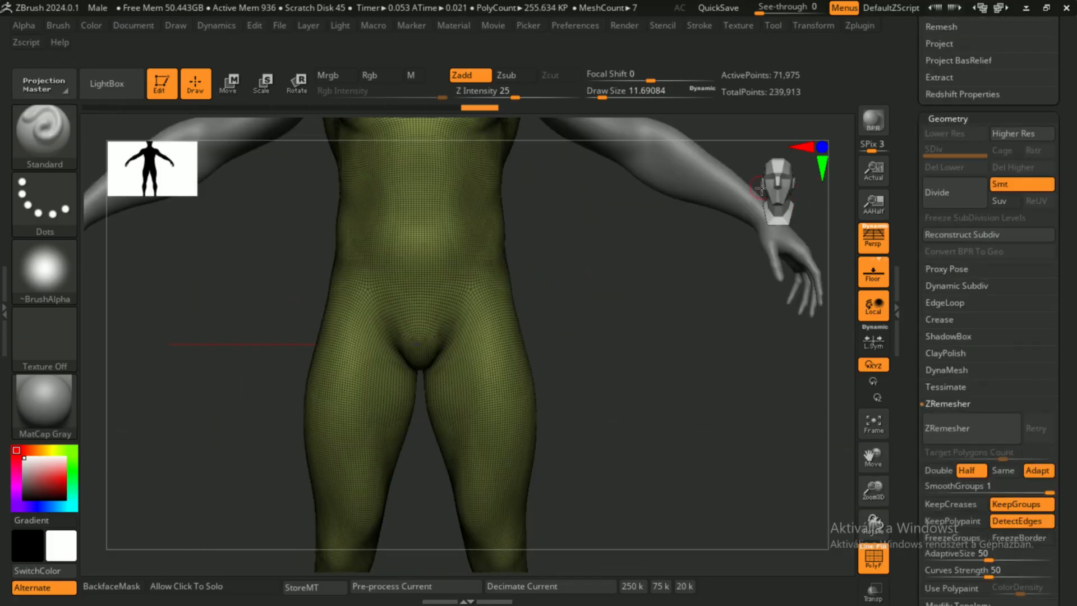
pyautogui.scroll(-3, 1069, 435)
pyautogui.click(1008, 334)
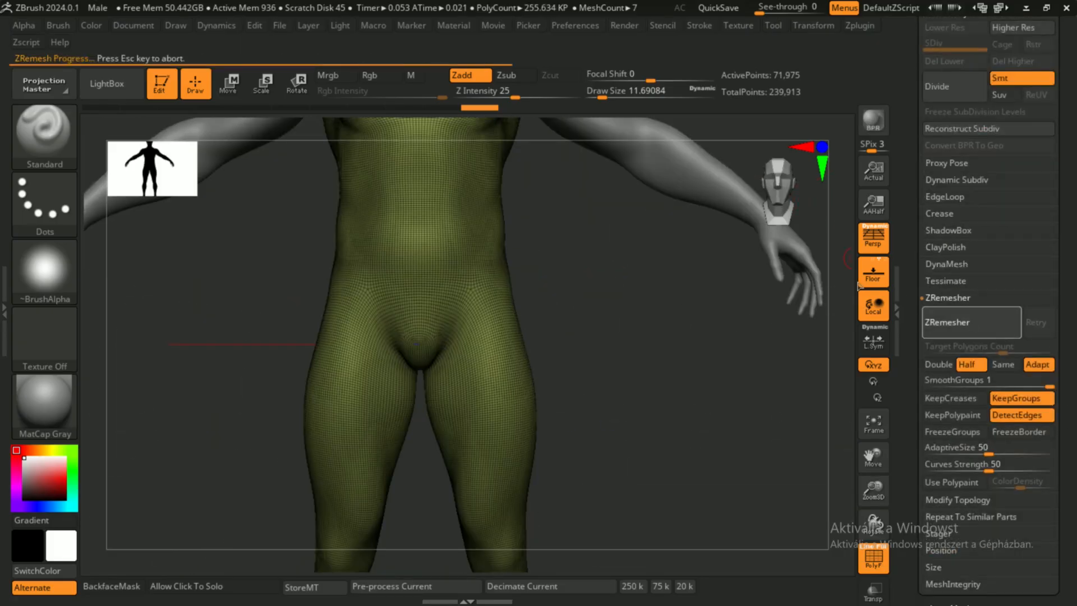
pyautogui.keyDown('alt'); pyautogui.moveTo(752, 280); pyautogui.dragTo(783, 314, button='right'); pyautogui.keyUp('alt')
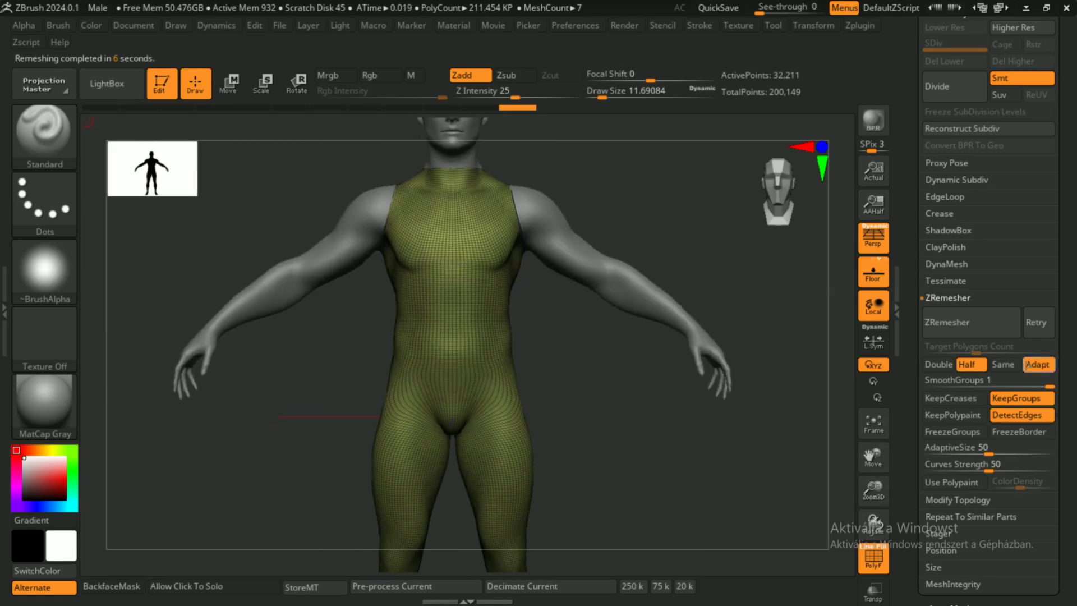
pyautogui.click(988, 320)
pyautogui.moveTo(752, 395); pyautogui.dragTo(673, 394, button='right')
pyautogui.click(978, 331)
pyautogui.moveTo(555, 371); pyautogui.dragTo(525, 365, button='right')
# Remesh the arm and hand subtools with ZRemesher at half the polygon count, repeating it on the hands
pyautogui.keyDown('alt'); pyautogui.click(547, 281); pyautogui.keyUp('alt')
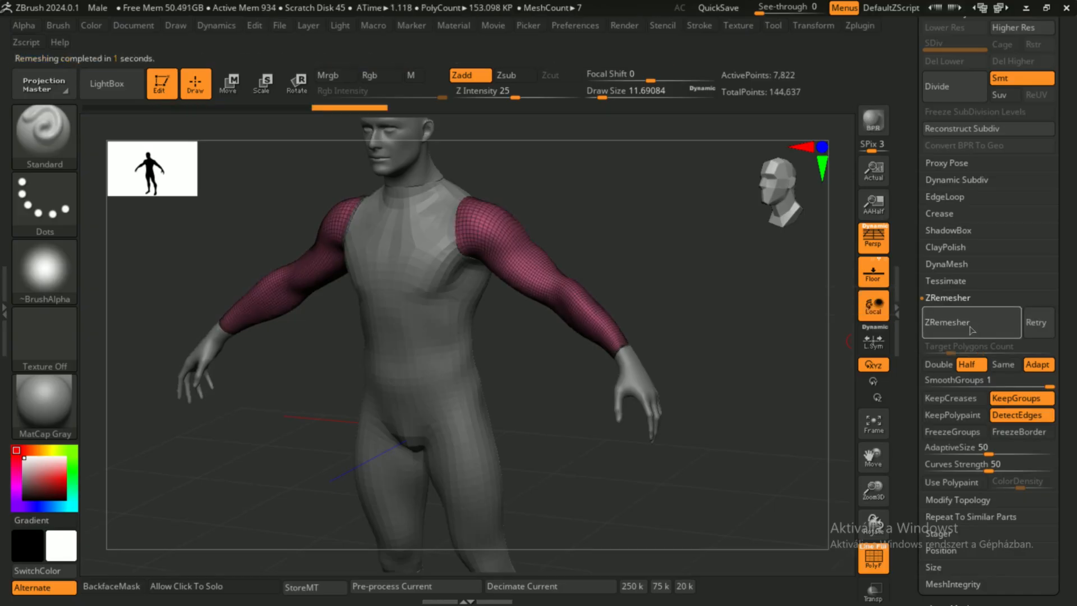
pyautogui.keyDown('alt'); pyautogui.click(657, 366); pyautogui.keyUp('alt')
pyautogui.moveTo(686, 338); pyautogui.dragTo(694, 427, button='right')
pyautogui.hotkey('alt', 'r')
pyautogui.moveTo(707, 241); pyautogui.dragTo(785, 236, button='right')
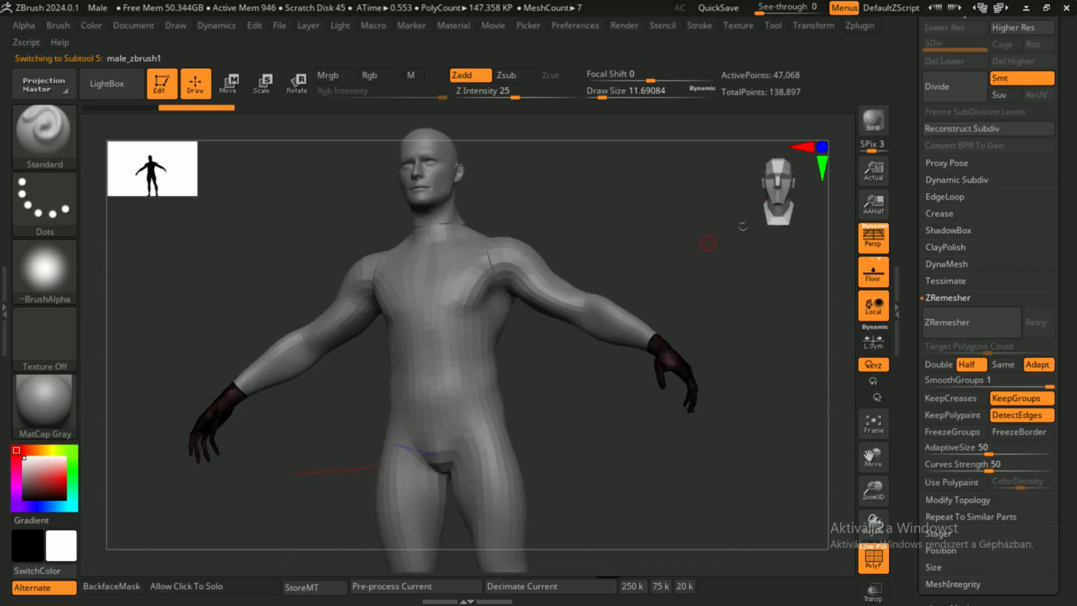
pyautogui.click(993, 325)
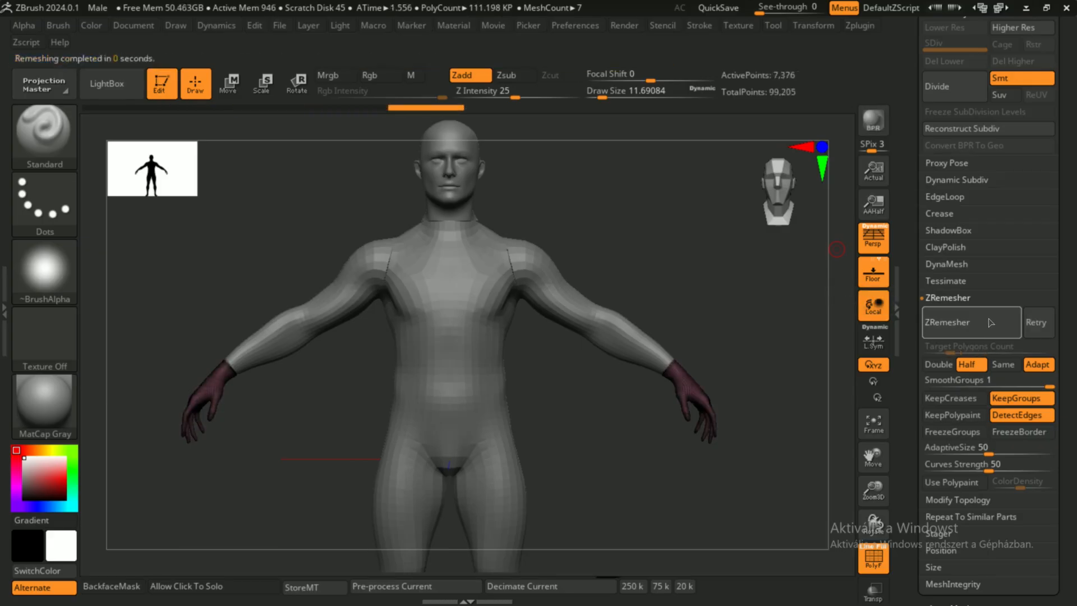
pyautogui.click(990, 322)
pyautogui.moveTo(780, 418)
pyautogui.mouseDown(button='right')
pyautogui.moveTo(642, 428)
pyautogui.moveTo(776, 415)
pyautogui.mouseUp(button='right')
pyautogui.keyDown('ctrl'); pyautogui.moveTo(777, 415); pyautogui.dragTo(859, 465, button='right'); pyautogui.keyUp('ctrl')
pyautogui.click(996, 336)
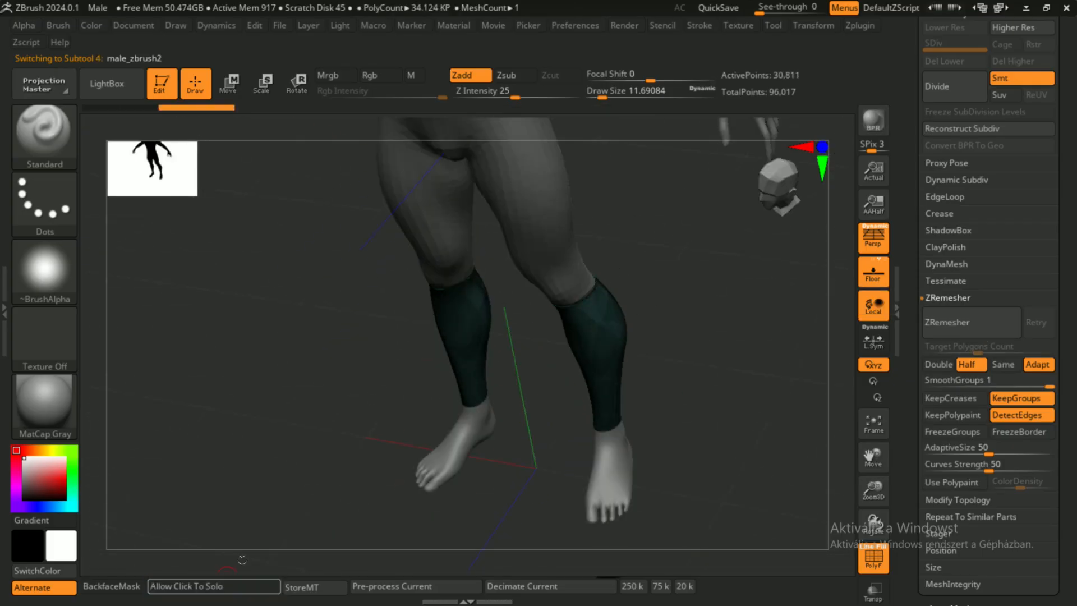
# Remesh the lower-leg and foot subtools with ZRemesher at half the polygon count, keeping their polygroups
pyautogui.click(956, 325)
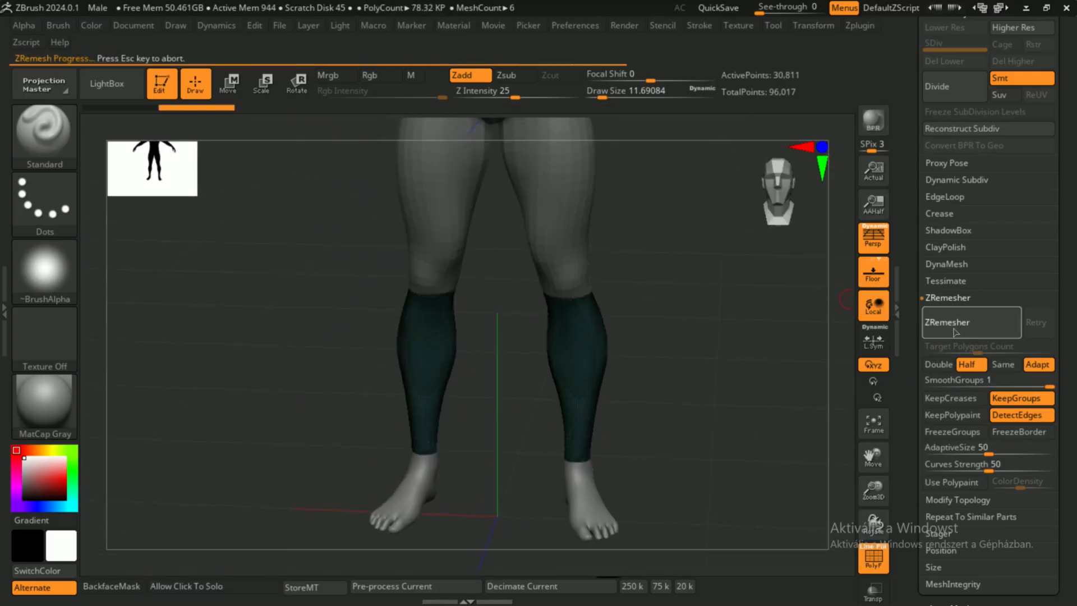
pyautogui.keyDown('alt'); pyautogui.click(582, 491); pyautogui.keyUp('alt')
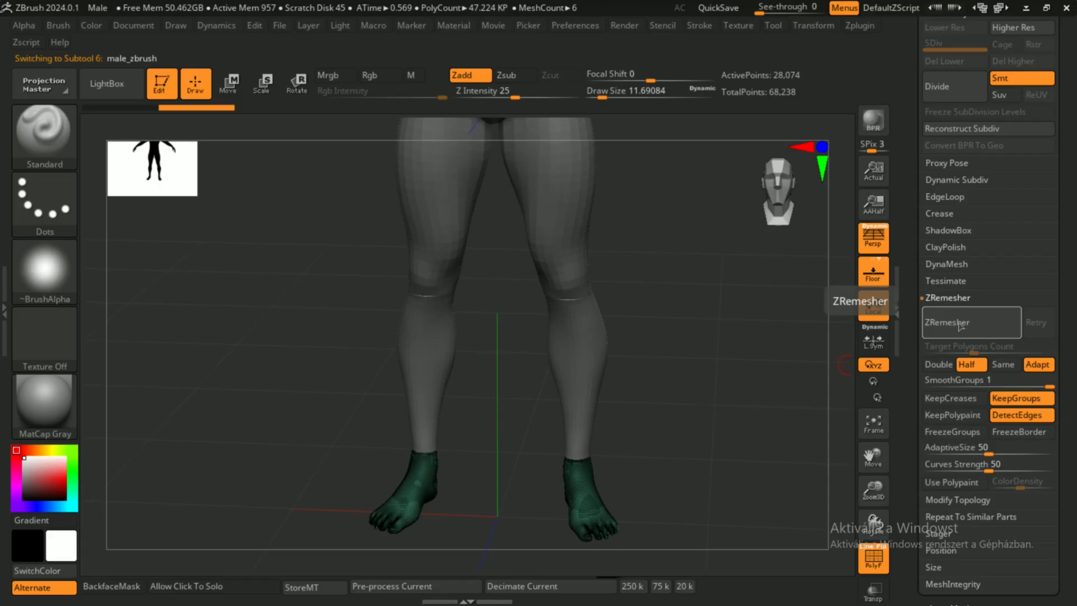
pyautogui.moveTo(644, 390); pyautogui.dragTo(673, 437)
pyautogui.keyDown('alt'); pyautogui.moveTo(673, 202); pyautogui.dragTo(673, 561); pyautogui.keyUp('alt')
# Check the remeshed body parts from several angles and turn off the polyframe display
pyautogui.keyDown('alt'); pyautogui.click(610, 287); pyautogui.keyUp('alt')
pyautogui.moveTo(729, 314); pyautogui.dragTo(824, 392)
pyautogui.keyDown('alt'); pyautogui.click(807, 477); pyautogui.keyUp('alt')
pyautogui.keyDown('alt'); pyautogui.click(723, 320); pyautogui.keyUp('alt')
pyautogui.moveTo(813, 337); pyautogui.dragTo(606, 325)
pyautogui.keyDown('alt'); pyautogui.moveTo(785, 359); pyautogui.dragTo(853, 457); pyautogui.keyUp('alt')
pyautogui.hotkey('shift', 'f')
# Save the project under the new name Maleoktatás in the ZProjects folder
pyautogui.moveTo(1064, 322); pyautogui.dragTo(1065, 440)
pyautogui.moveTo(1067, 181); pyautogui.dragTo(1048, 477)
pyautogui.hotkey('ctrl', 's')
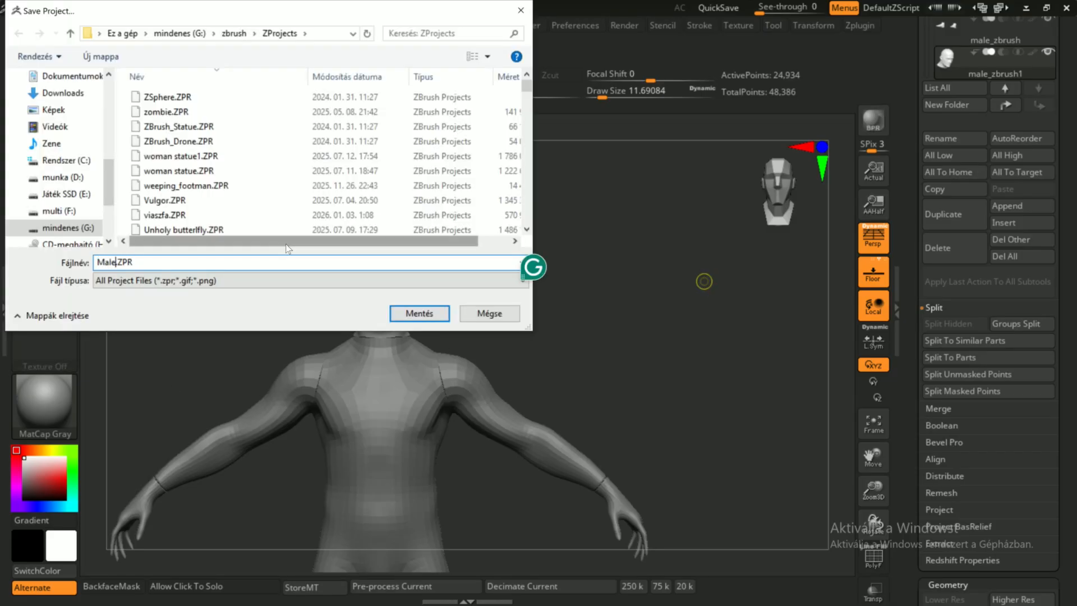
pyautogui.press('Return')
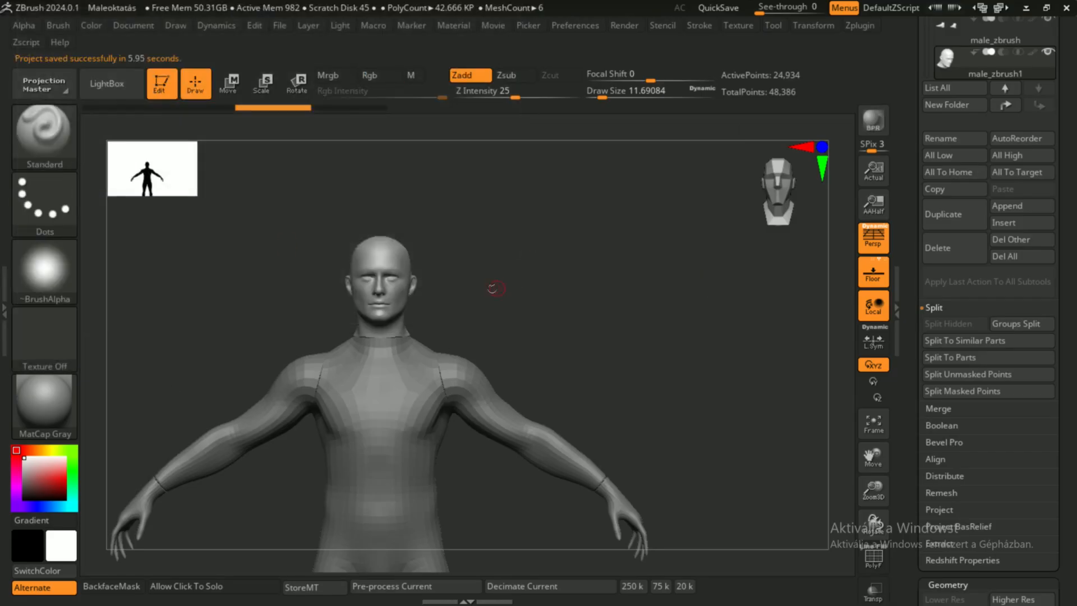
# Merge all body-part subtools into a single mesh with MergeDown, starting from the first subtool, the torso
pyautogui.moveTo(1070, 281); pyautogui.dragTo(1067, 218)
pyautogui.moveTo(1076, 422); pyautogui.dragTo(1055, 595)
pyautogui.click(959, 475)
pyautogui.moveTo(988, 368); pyautogui.dragTo(981, 594)
pyautogui.click(973, 367)
pyautogui.moveTo(1064, 438); pyautogui.dragTo(1066, 210)
pyautogui.click(975, 270)
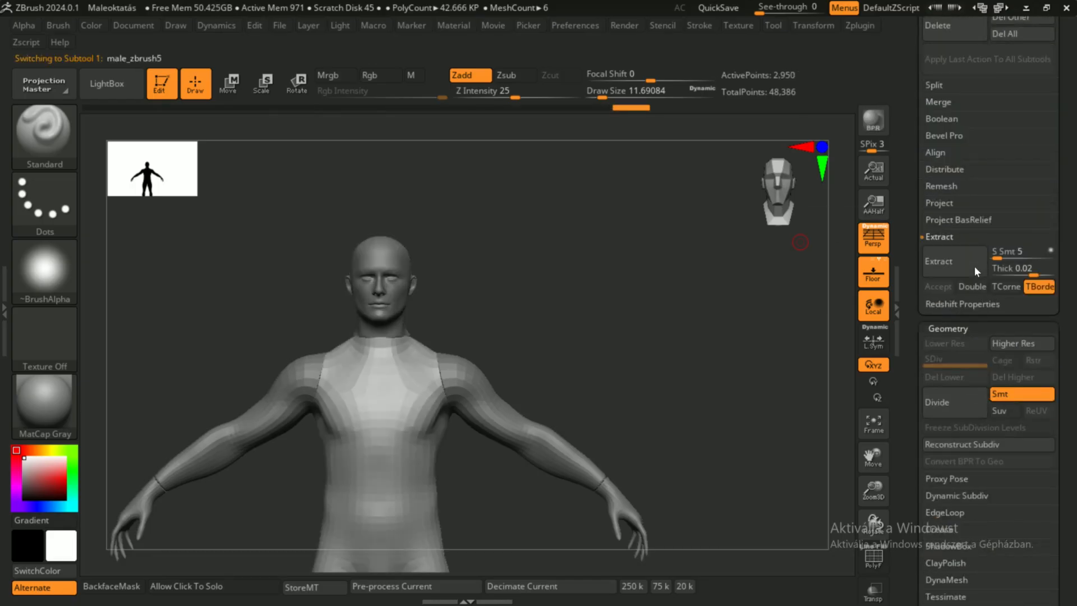
pyautogui.click(971, 102)
pyautogui.click(965, 119)
pyautogui.click(949, 151)
pyautogui.click(963, 119)
pyautogui.click(963, 119)
pyautogui.click(964, 119)
pyautogui.click(963, 119)
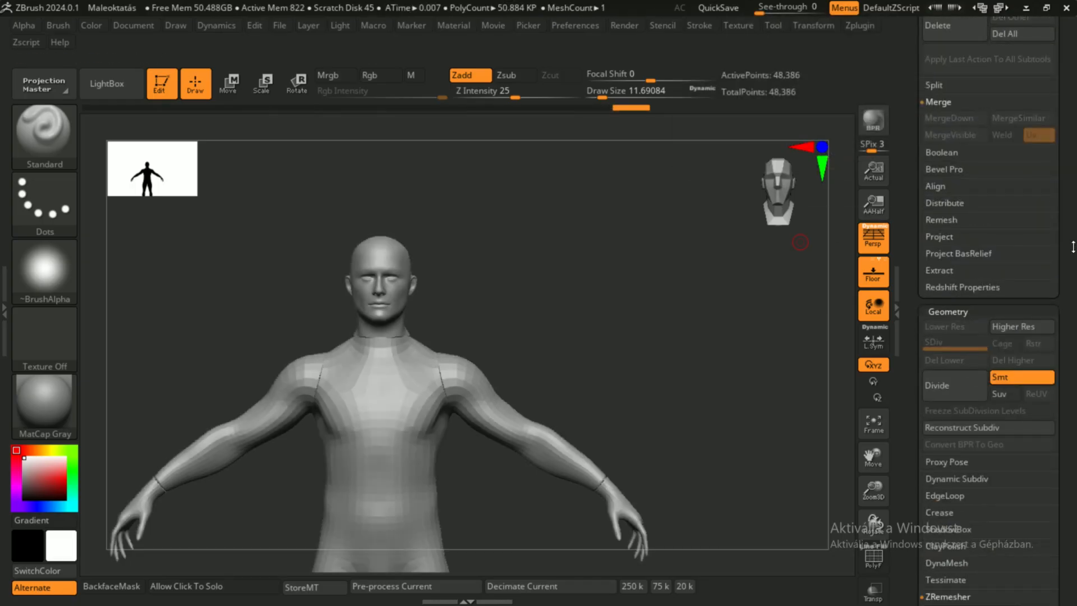
# Export the merged mesh as an FBX file to the munka (D:) drive
pyautogui.moveTo(1072, 245); pyautogui.dragTo(1068, 109)
pyautogui.moveTo(875, 464); pyautogui.dragTo(956, 394)
pyautogui.moveTo(768, 395); pyautogui.dragTo(667, 387)
pyautogui.click(859, 29)
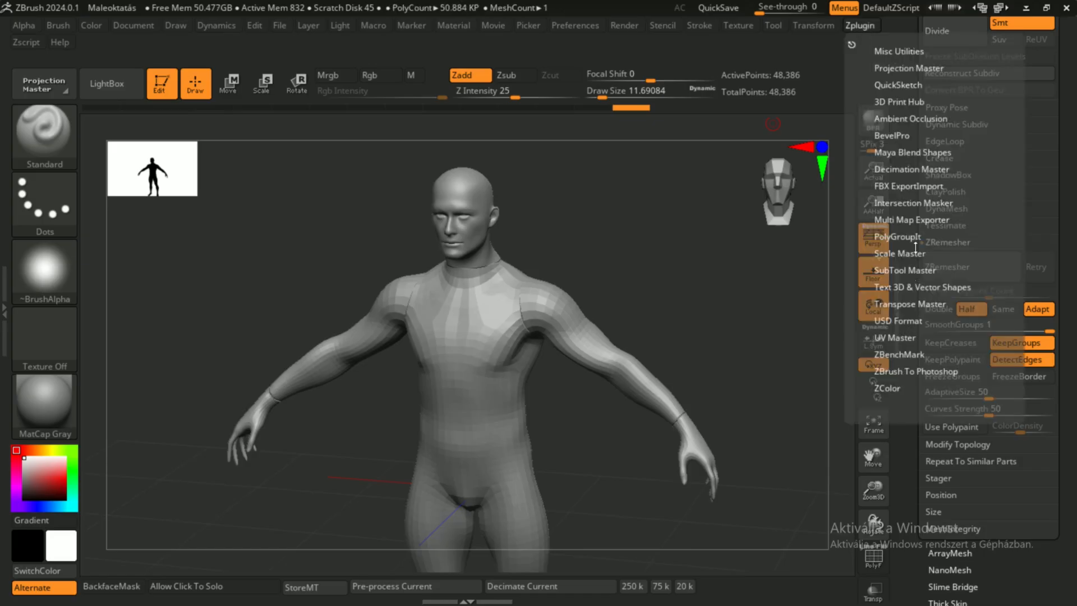
pyautogui.click(917, 189)
pyautogui.click(935, 289)
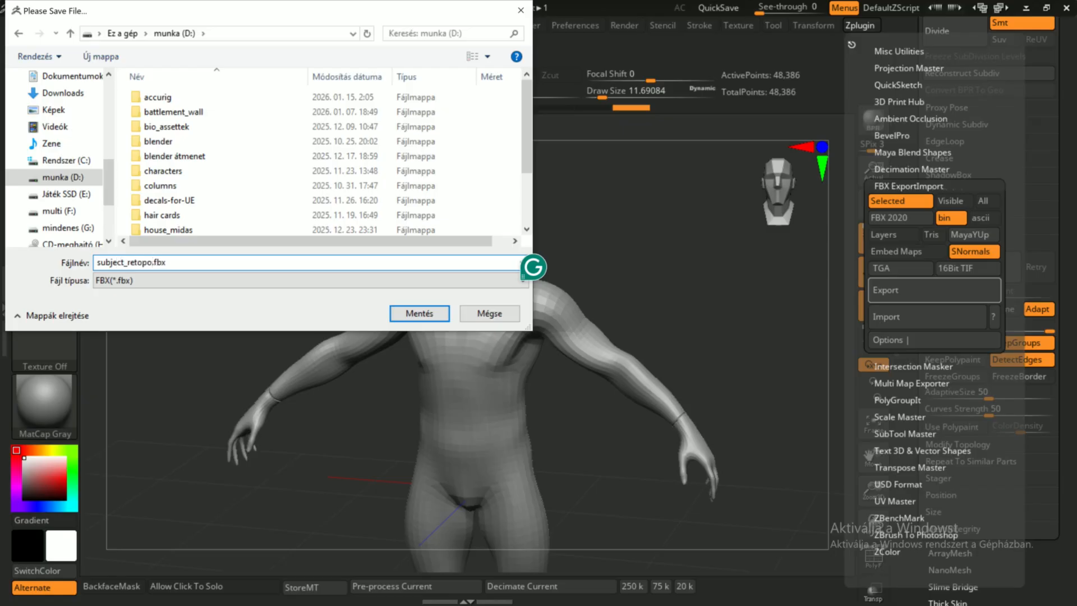
pyautogui.write('g')
pyautogui.press('Return')
pyautogui.click(625, 296)
pyautogui.click(157, 262)
pyautogui.press('BackSpace')
pyautogui.click(420, 313)
# Search the installed applications for AccuRIG and launch it
pyautogui.press('super')
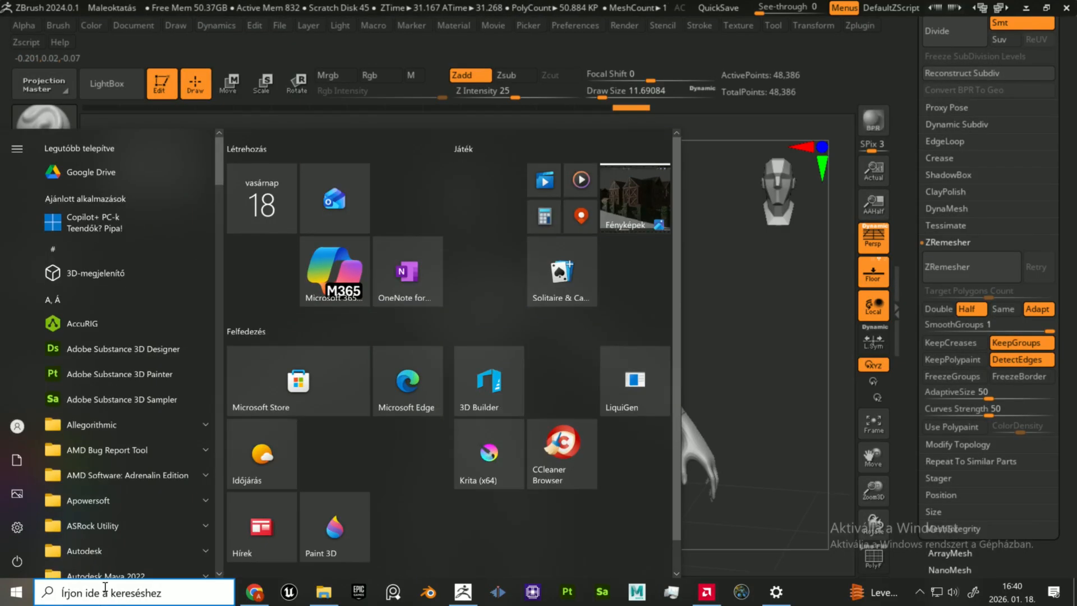
pyautogui.write('accuri')
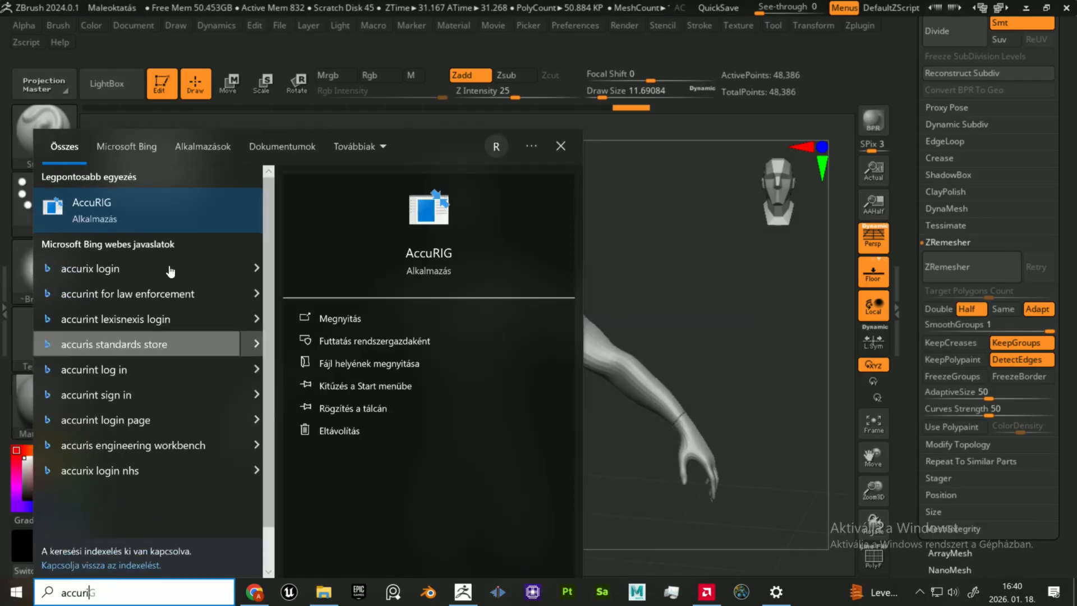
pyautogui.click(178, 211)
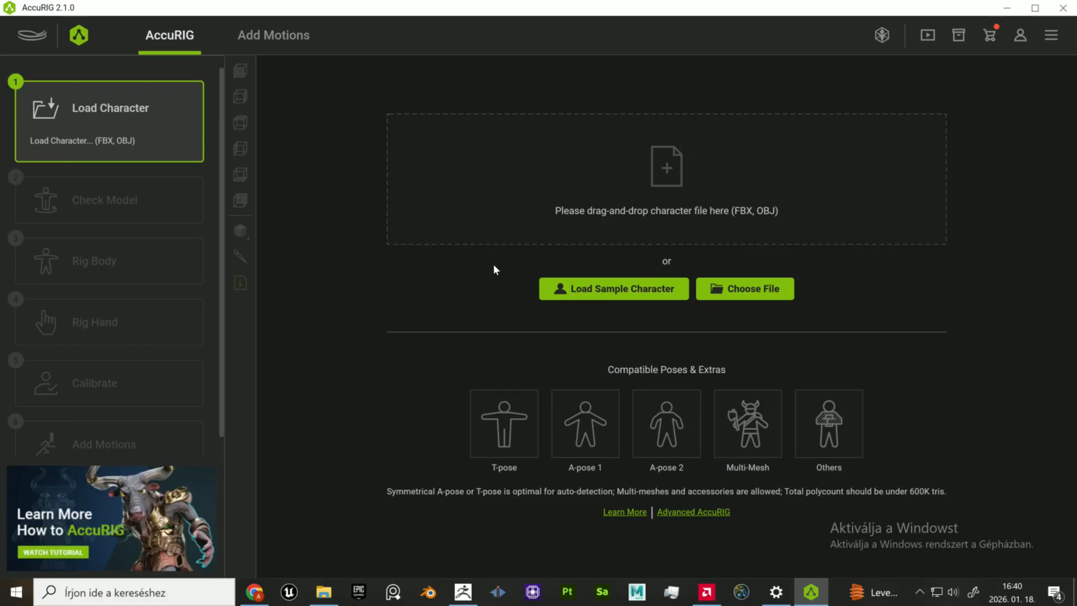
# Load the exported FBX character into AccuRIG and generate its body joints
pyautogui.click(121, 154)
pyautogui.click(51, 175)
pyautogui.scroll(-4, 222, 116)
pyautogui.doubleClick(173, 163)
pyautogui.click(992, 552)
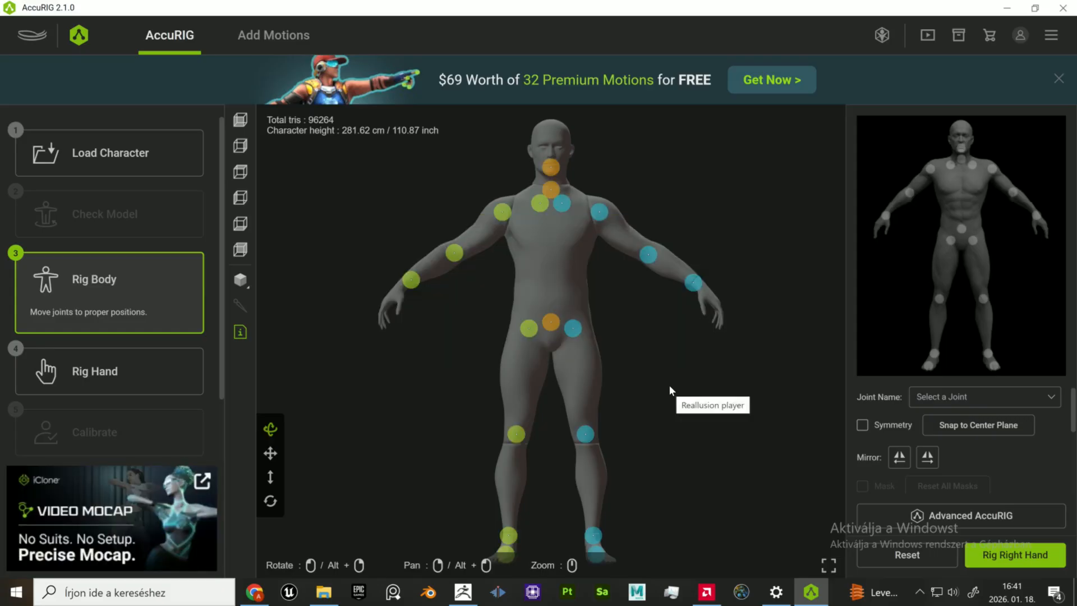
# Raise the pelvis joint slightly and reposition the ankle joints, checking them from the side and front
pyautogui.click(552, 323)
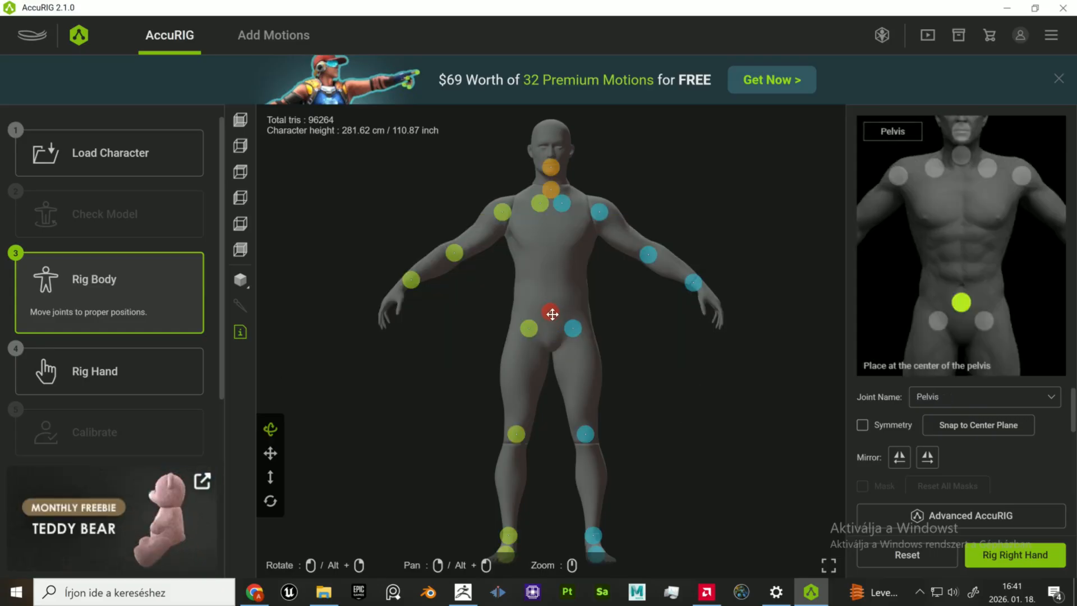
pyautogui.moveTo(699, 469); pyautogui.dragTo(574, 548, button='right')
pyautogui.click(571, 535)
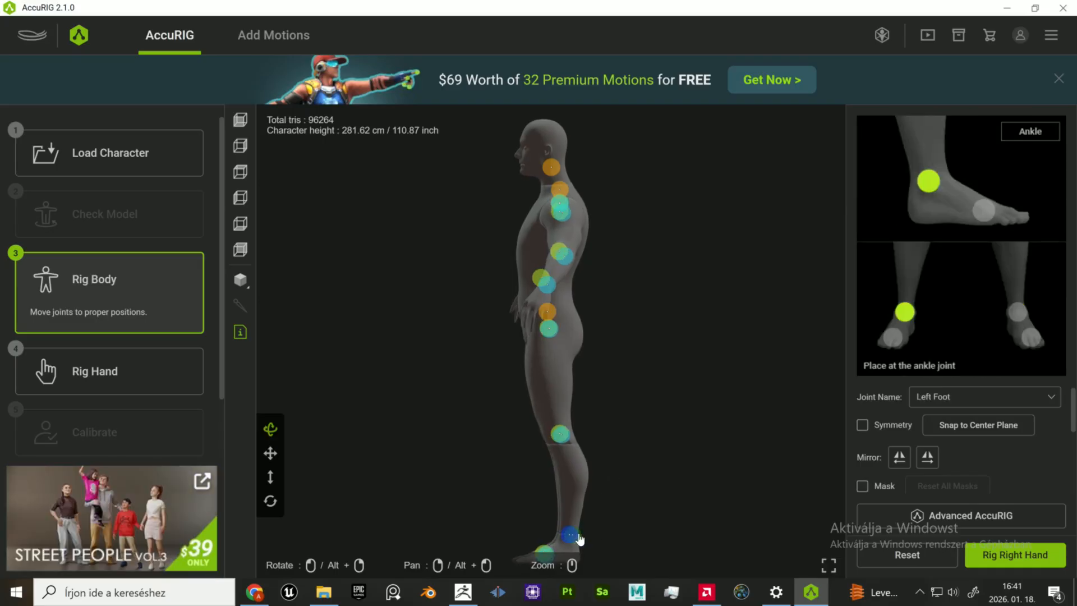
pyautogui.moveTo(608, 526); pyautogui.dragTo(733, 505)
pyautogui.moveTo(556, 534); pyautogui.dragTo(595, 533)
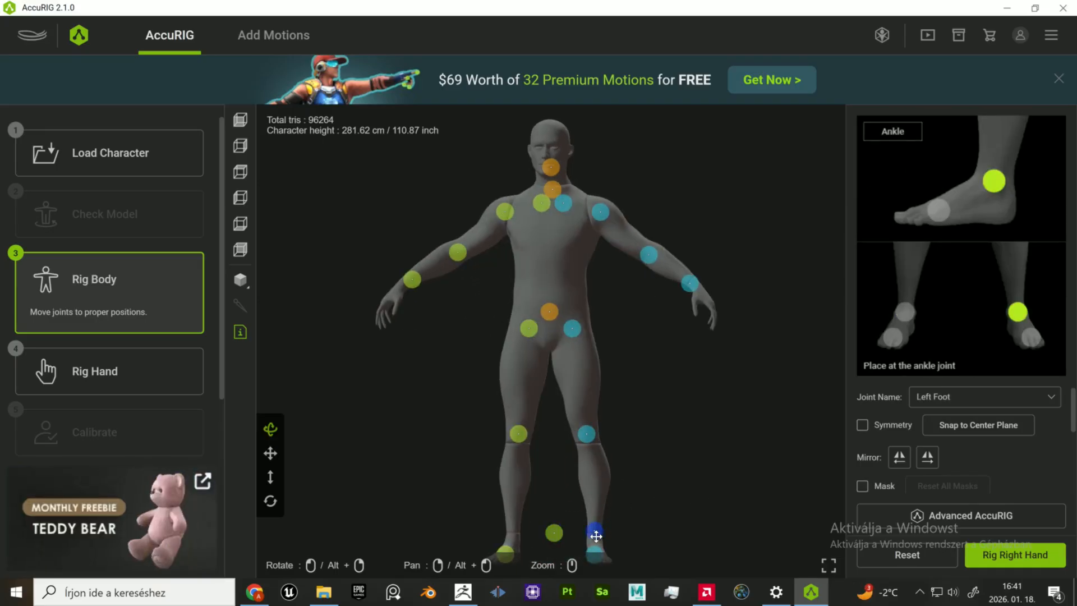
# Start rigging the hands with five fingers and align the right hand's finger joints with the fingers
pyautogui.click(95, 371)
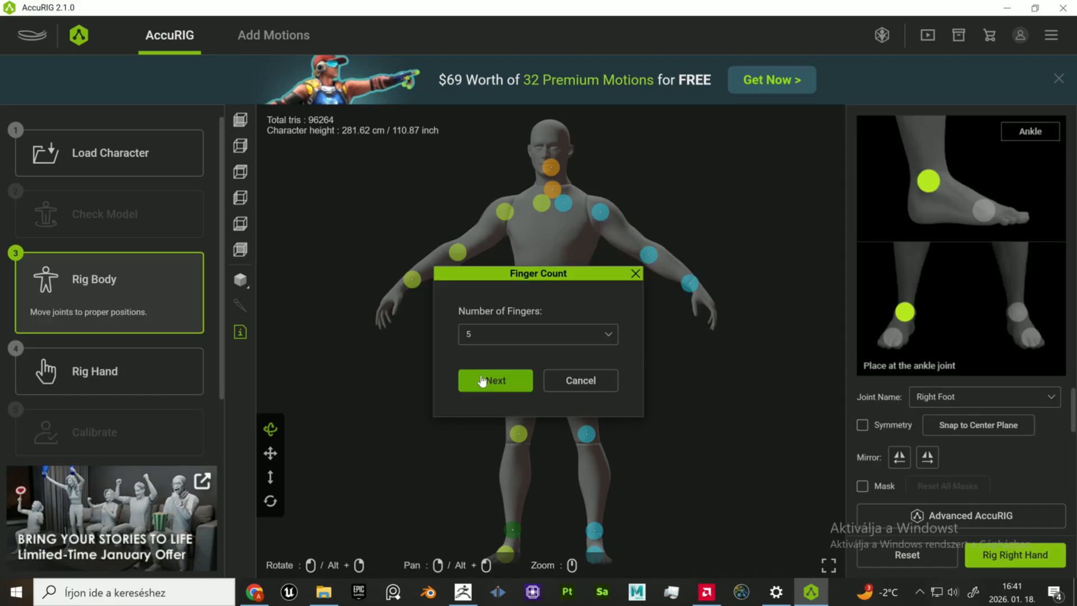
pyautogui.click(493, 381)
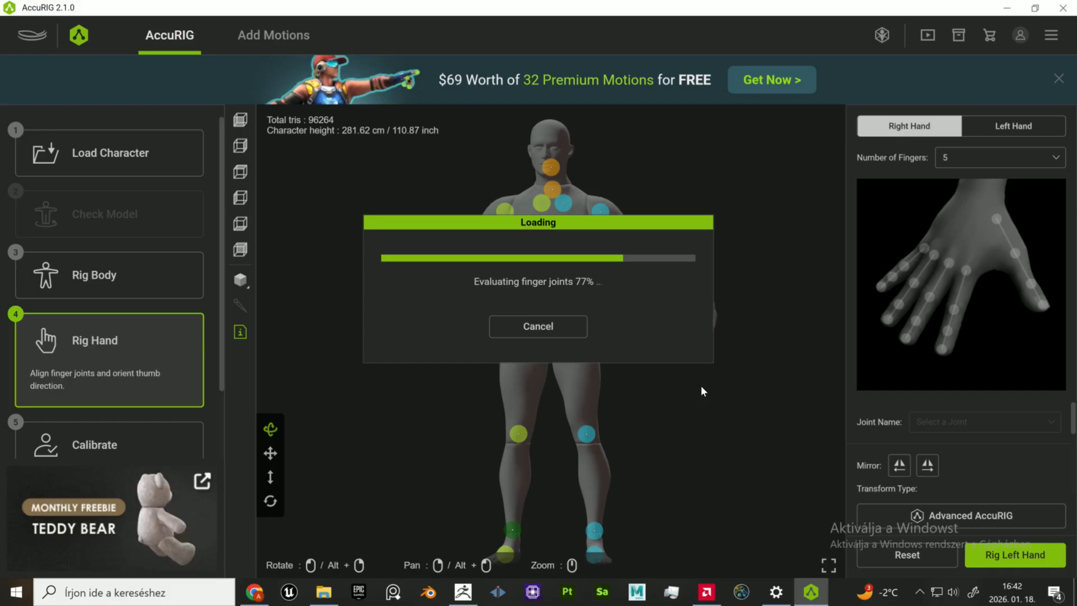
pyautogui.moveTo(507, 163); pyautogui.dragTo(537, 206)
pyautogui.moveTo(610, 489); pyautogui.dragTo(611, 482)
pyautogui.click(563, 507)
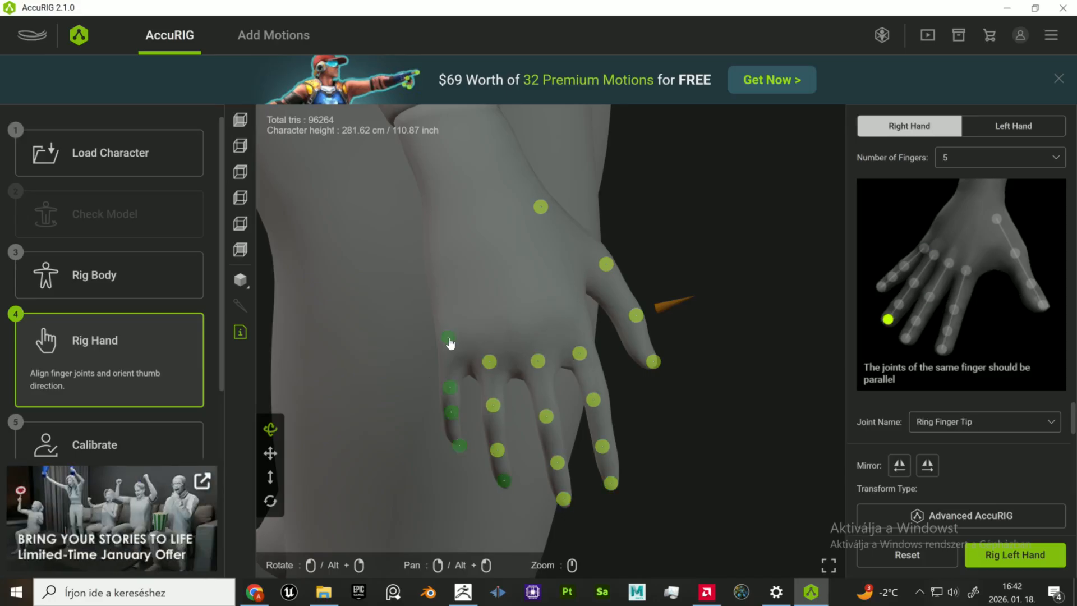
pyautogui.moveTo(457, 440); pyautogui.dragTo(579, 385)
# Start rigging the left hand and align its thumb and finger joints with the fingers
pyautogui.click(1049, 562)
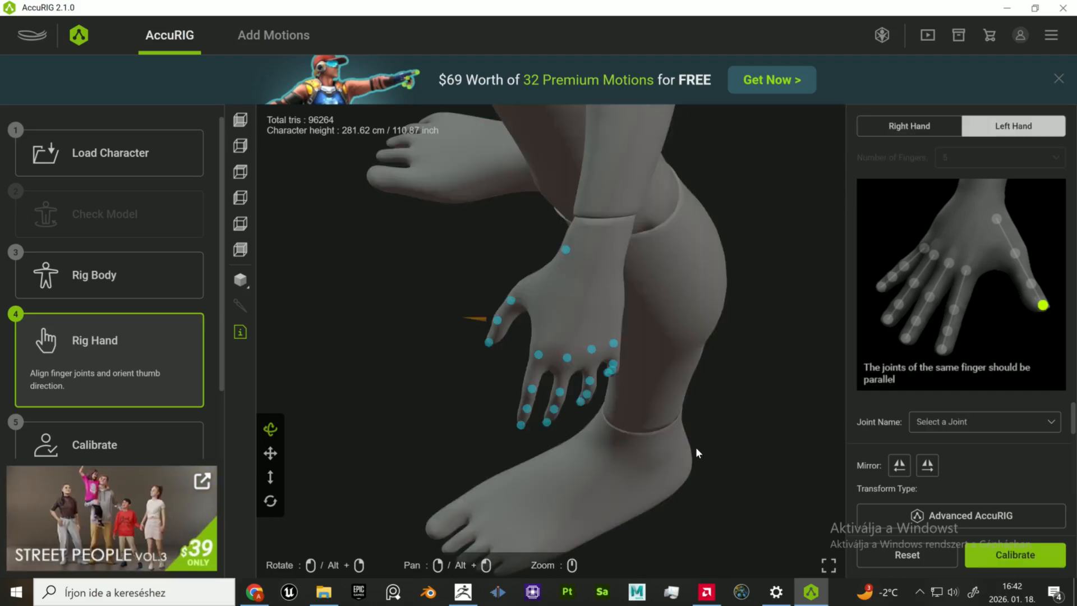
pyautogui.scroll(5, 593, 293)
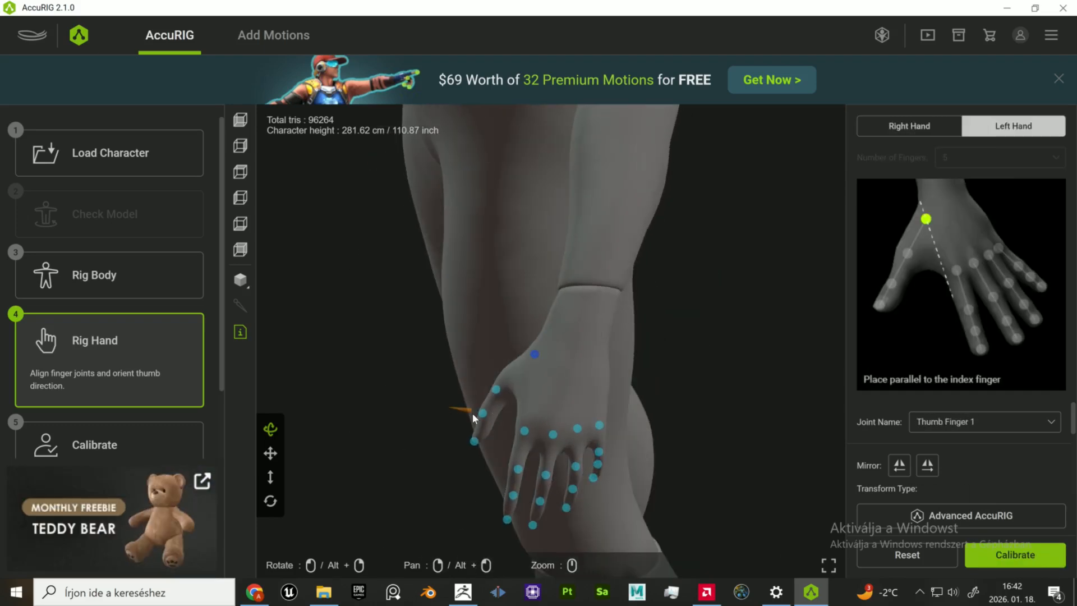
pyautogui.click(497, 388)
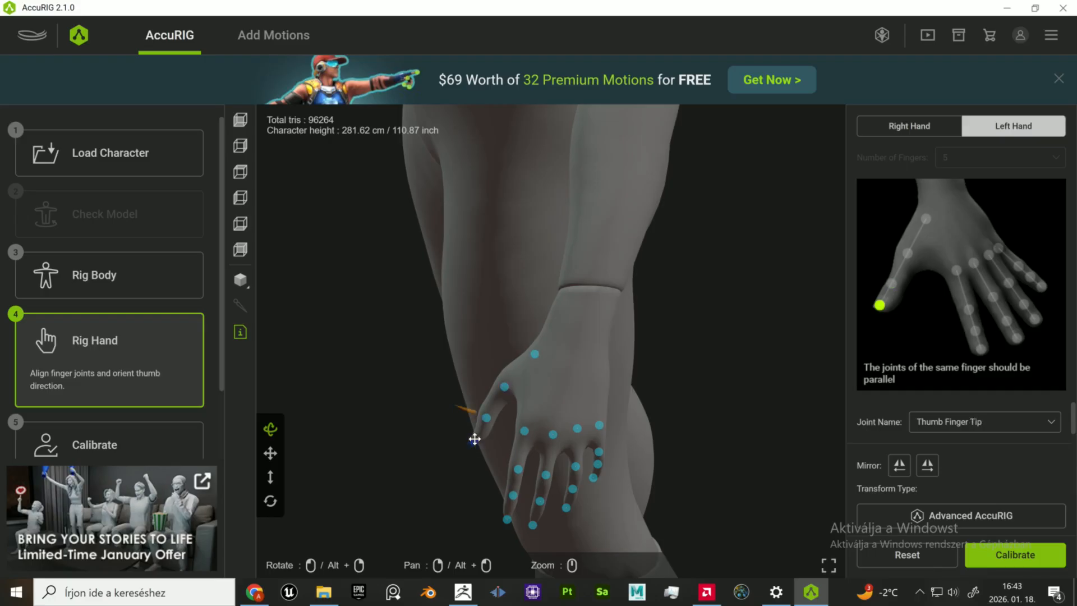
pyautogui.moveTo(474, 438); pyautogui.dragTo(478, 435)
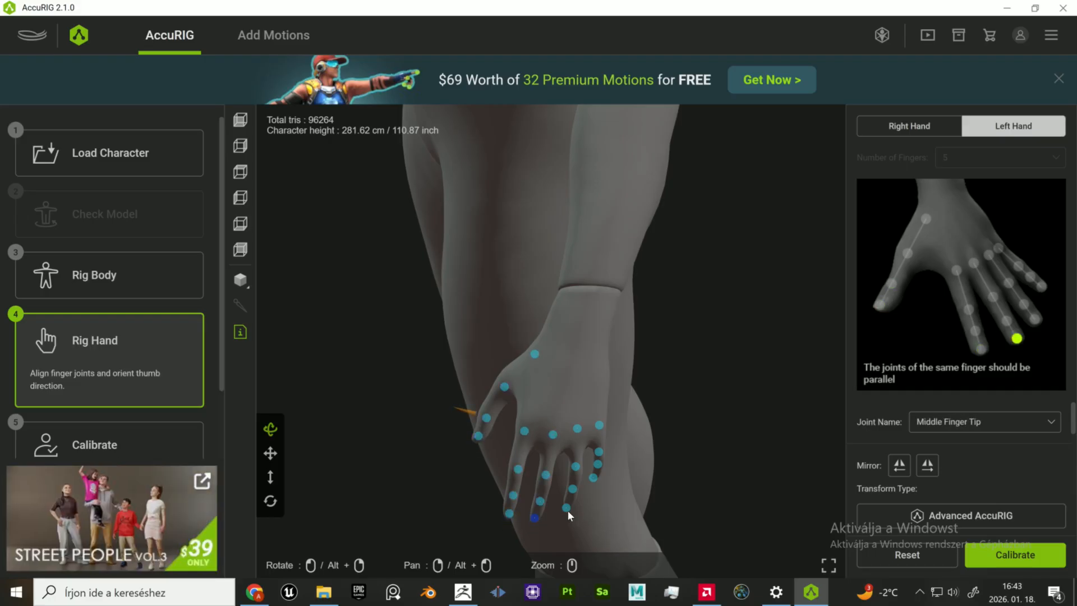
pyautogui.moveTo(675, 498); pyautogui.dragTo(507, 429)
pyautogui.click(585, 430)
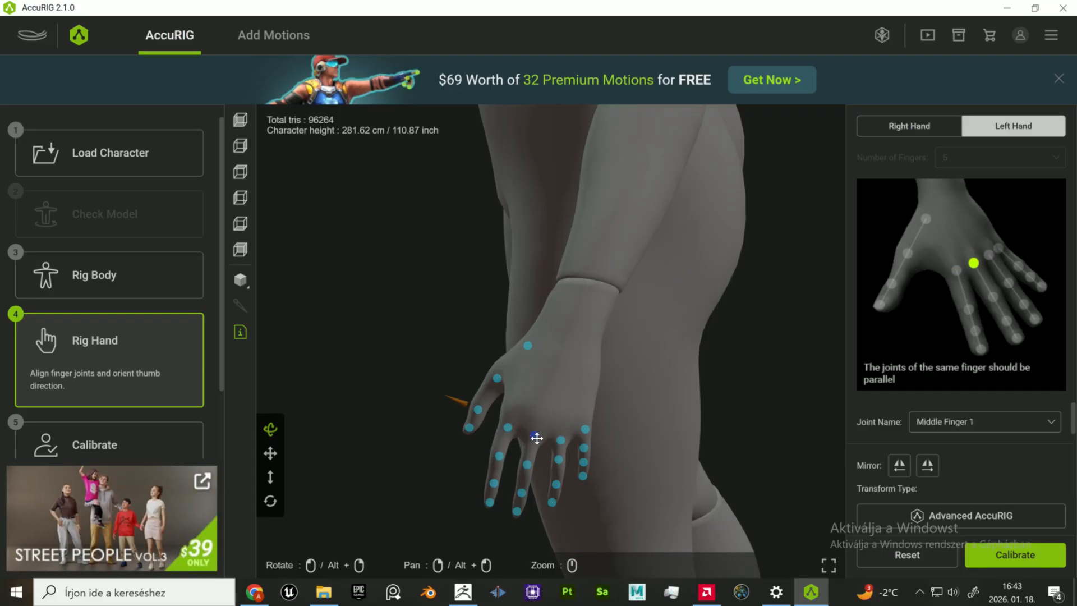
# Calibrate the rig and preview the character in the T-pose and the open-armed body motion
pyautogui.click(1016, 554)
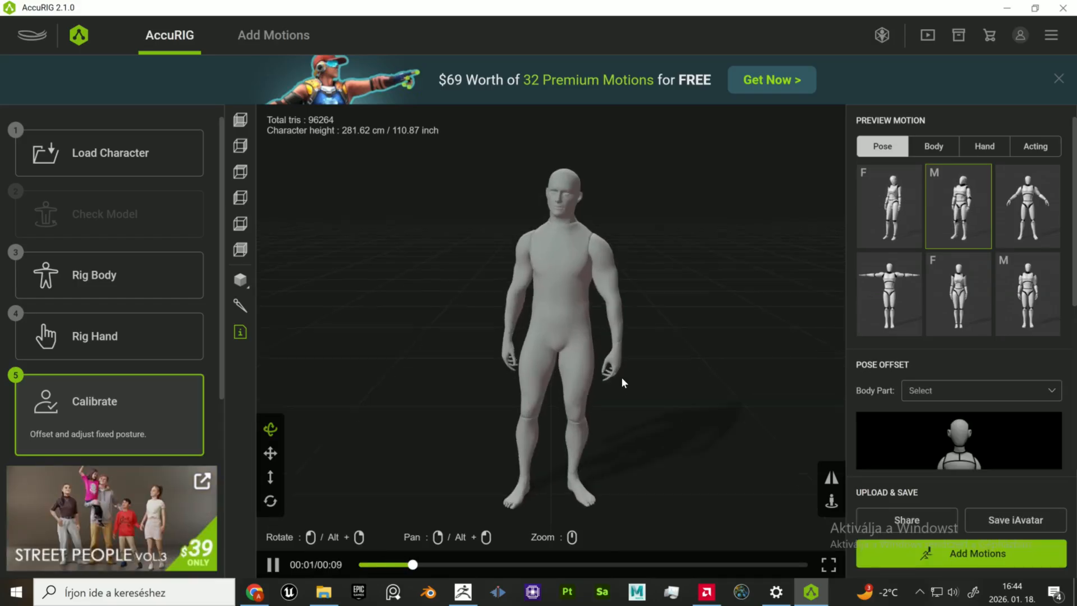
pyautogui.moveTo(622, 376); pyautogui.dragTo(561, 385)
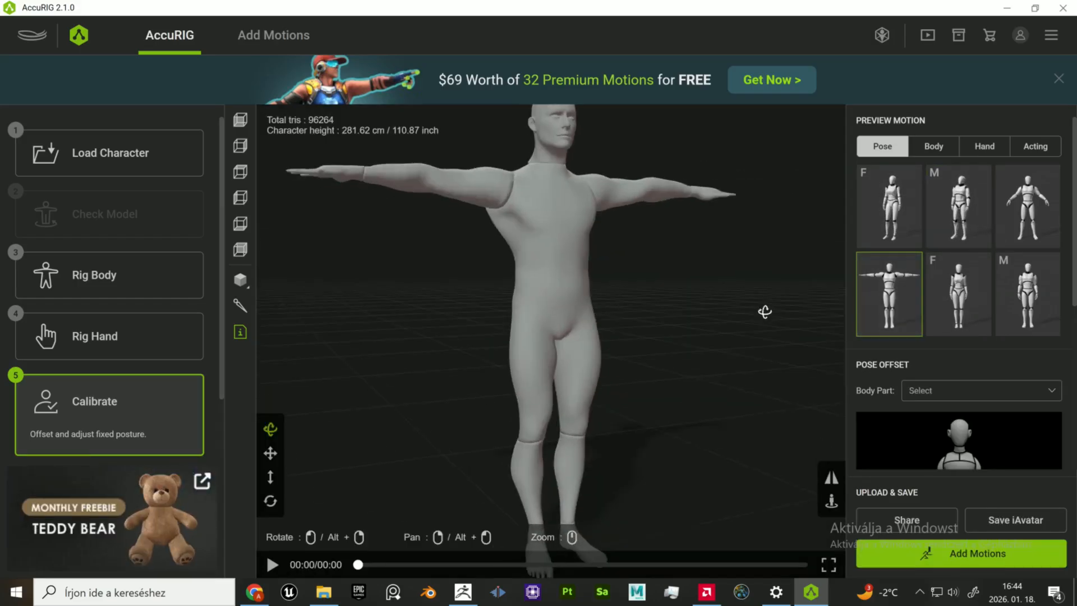
pyautogui.click(976, 317)
pyautogui.click(953, 154)
pyautogui.click(891, 207)
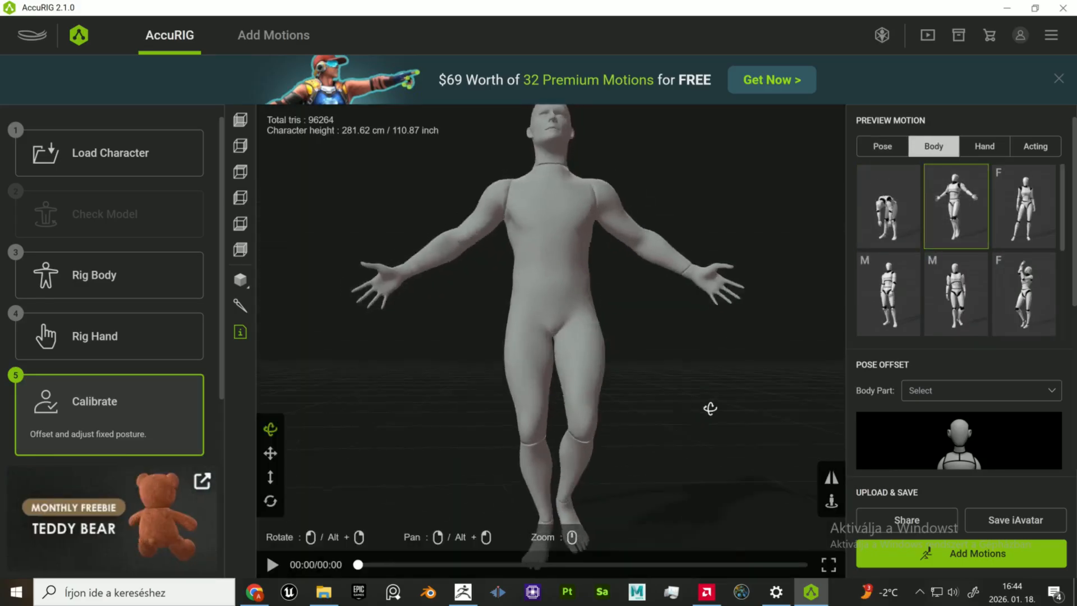
# Examine the deformation around the hips and thighs in the previewed body motion
pyautogui.moveTo(710, 408); pyautogui.dragTo(562, 425)
pyautogui.scroll(5, 562, 425)
pyautogui.scroll(-2, 561, 425)
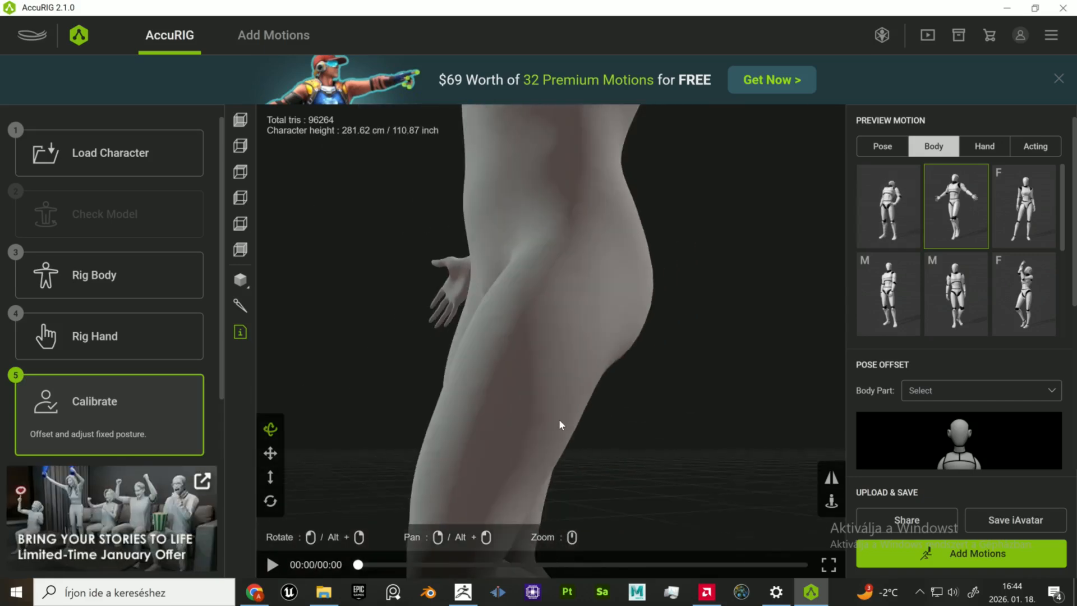
pyautogui.moveTo(650, 445); pyautogui.dragTo(627, 443)
pyautogui.moveTo(547, 448); pyautogui.dragTo(543, 375, button='right')
pyautogui.moveTo(543, 375); pyautogui.dragTo(533, 449)
pyautogui.scroll(-3, 587, 325)
# Preview the female body motion with raised arms and inspect how the elbows and shoulders bend
pyautogui.click(1023, 294)
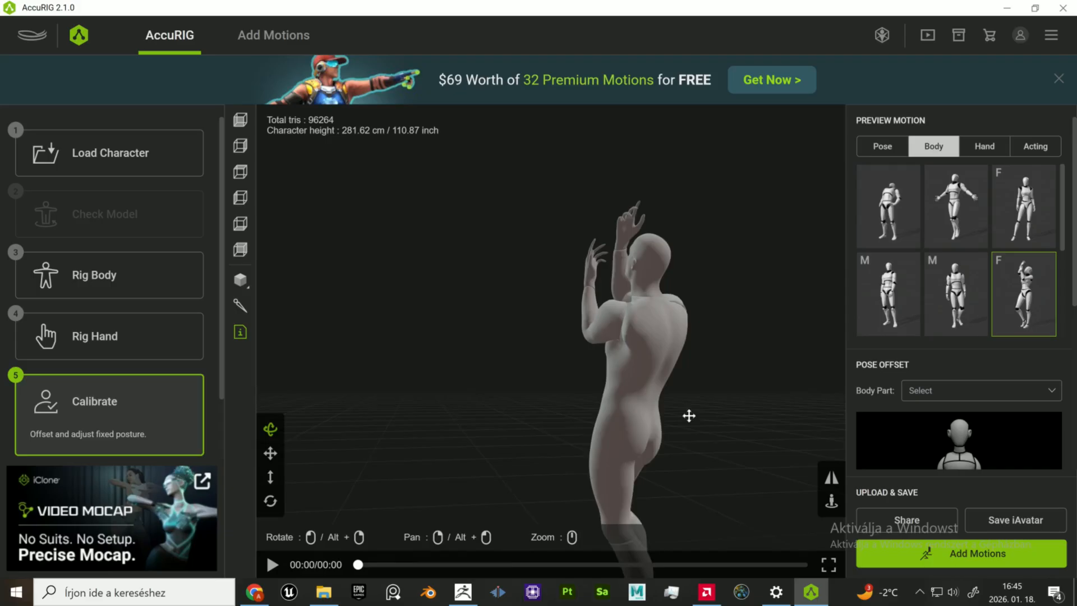
pyautogui.scroll(4, 621, 384)
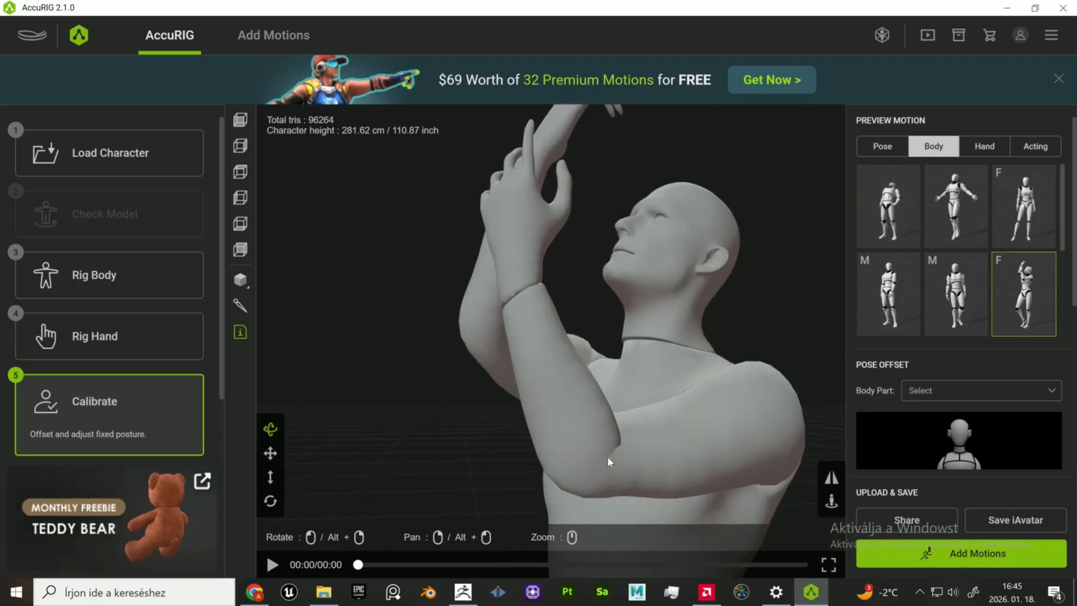
pyautogui.moveTo(536, 314); pyautogui.dragTo(744, 297)
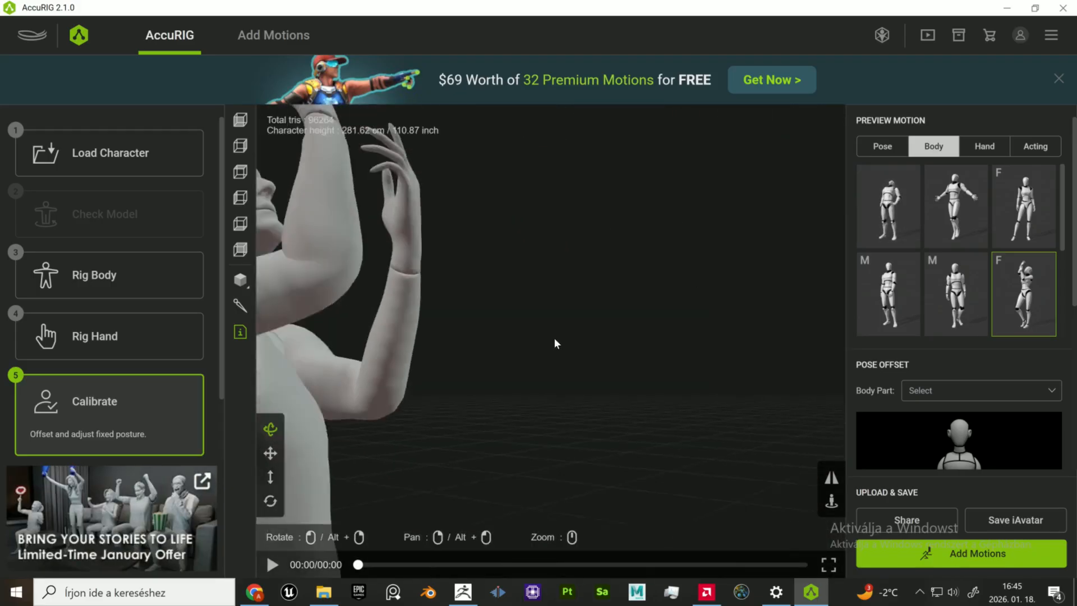
pyautogui.moveTo(555, 342); pyautogui.dragTo(615, 398)
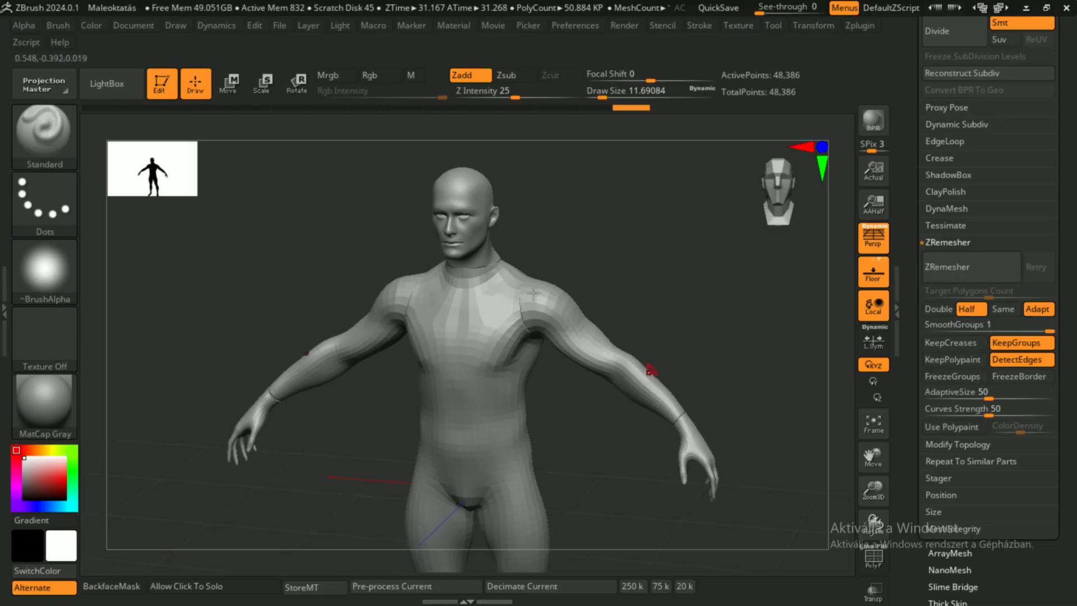
# In ZBrush, select the ZModeler brush, show the polygon wireframe and insert extra edge loops around the elbow
pyautogui.press('b')
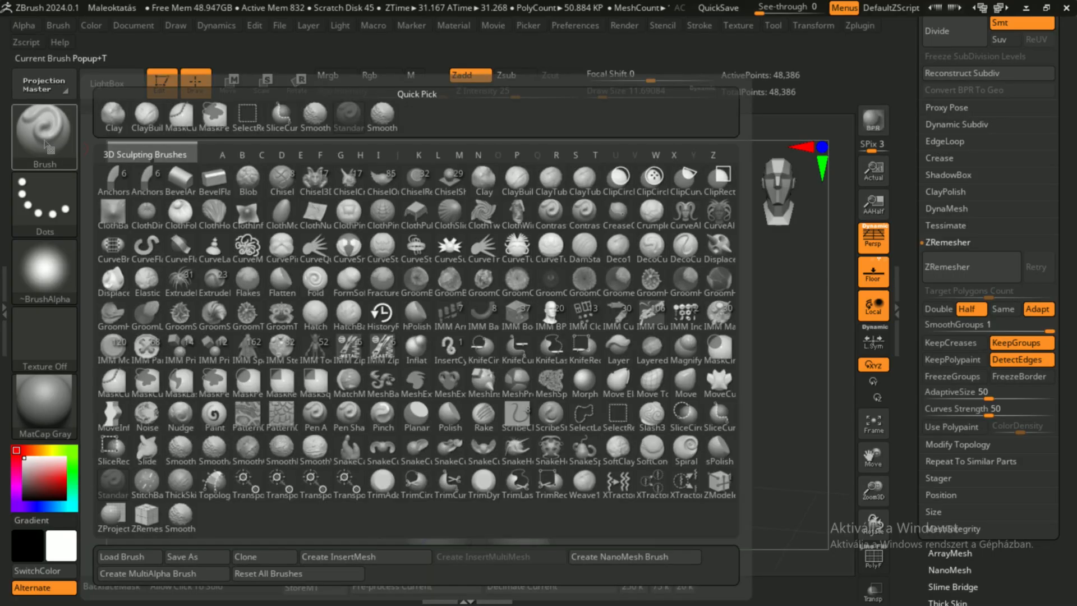
pyautogui.press('z')
pyautogui.press('m')
pyautogui.keyDown('alt'); pyautogui.moveTo(677, 343); pyautogui.dragTo(628, 404); pyautogui.keyUp('alt')
pyautogui.hotkey('shift', 'f')
pyautogui.moveTo(568, 325); pyautogui.dragTo(465, 411, button='right')
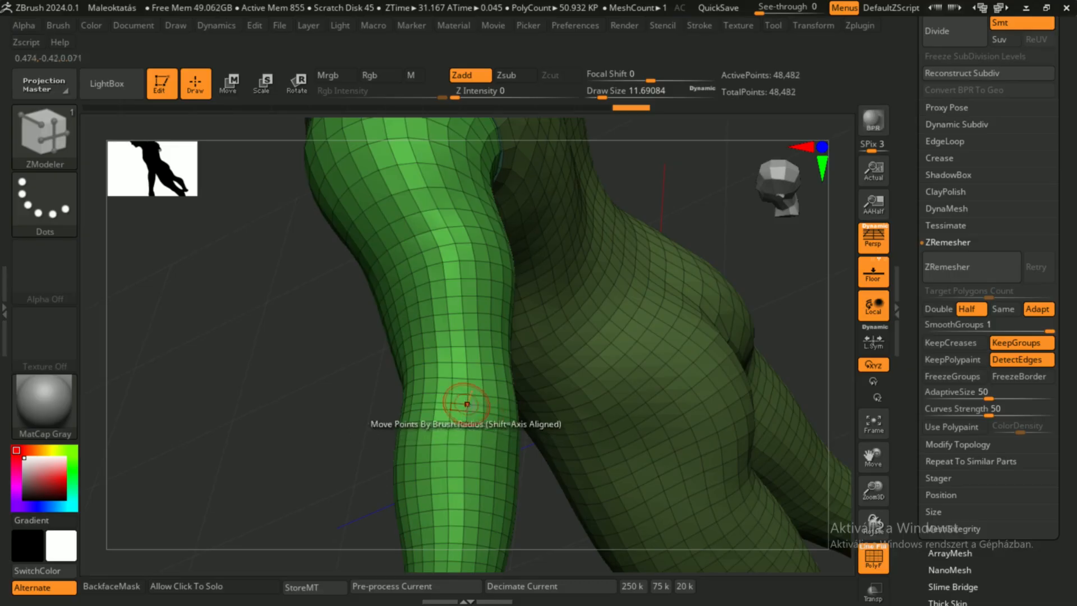
pyautogui.moveTo(503, 471); pyautogui.dragTo(463, 445, button='right')
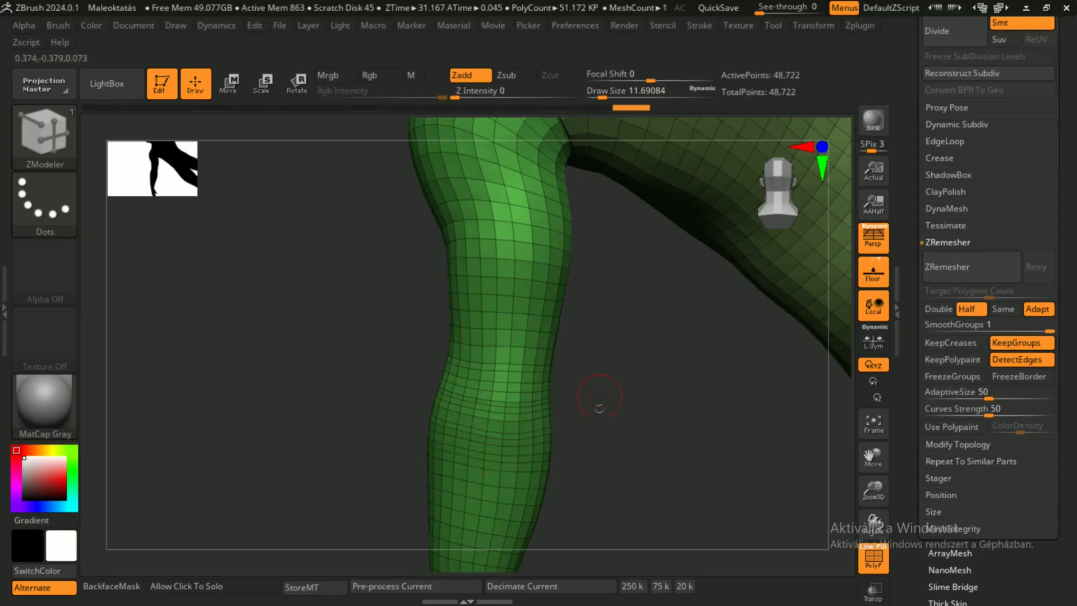
# Insert extra edge loops around the knuckles of the hand's fingers
pyautogui.keyDown('alt'); pyautogui.moveTo(597, 372); pyautogui.dragTo(648, 238, button='right'); pyautogui.keyUp('alt')
pyautogui.keyDown('alt'); pyautogui.moveTo(507, 449); pyautogui.dragTo(570, 394, button='right'); pyautogui.keyUp('alt')
pyautogui.keyDown('ctrl'); pyautogui.moveTo(628, 366); pyautogui.dragTo(630, 430, button='right'); pyautogui.keyUp('ctrl')
pyautogui.moveTo(505, 443)
pyautogui.keyDown('ctrl'); pyautogui.mouseDown(button='right')
pyautogui.moveTo(504, 507)
pyautogui.moveTo(596, 349)
pyautogui.moveTo(532, 227)
pyautogui.mouseUp(button='right'); pyautogui.keyUp('ctrl')
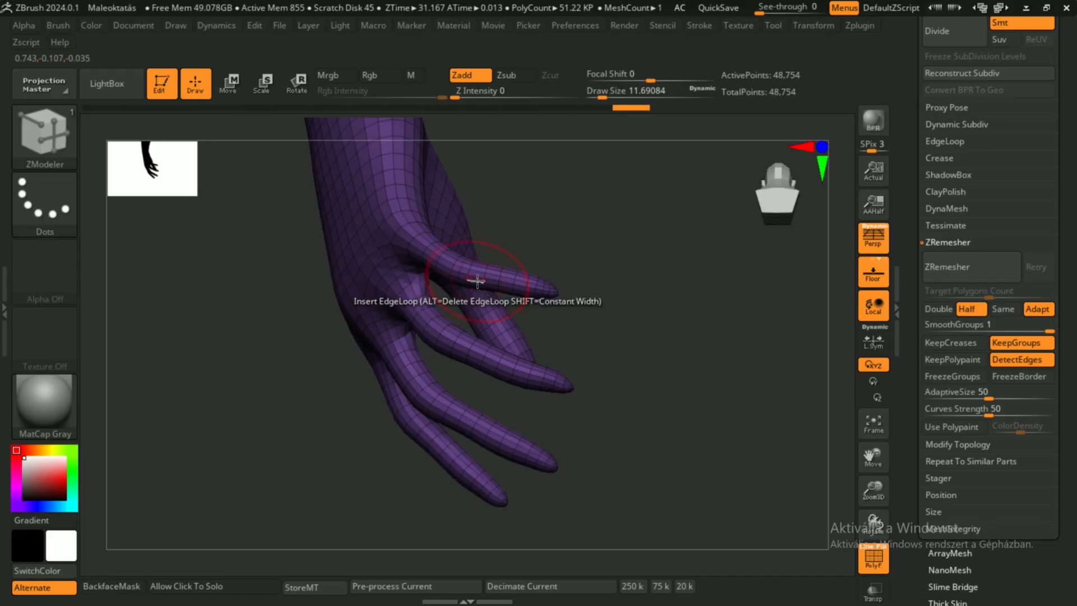
pyautogui.moveTo(671, 398); pyautogui.dragTo(471, 338, button='right')
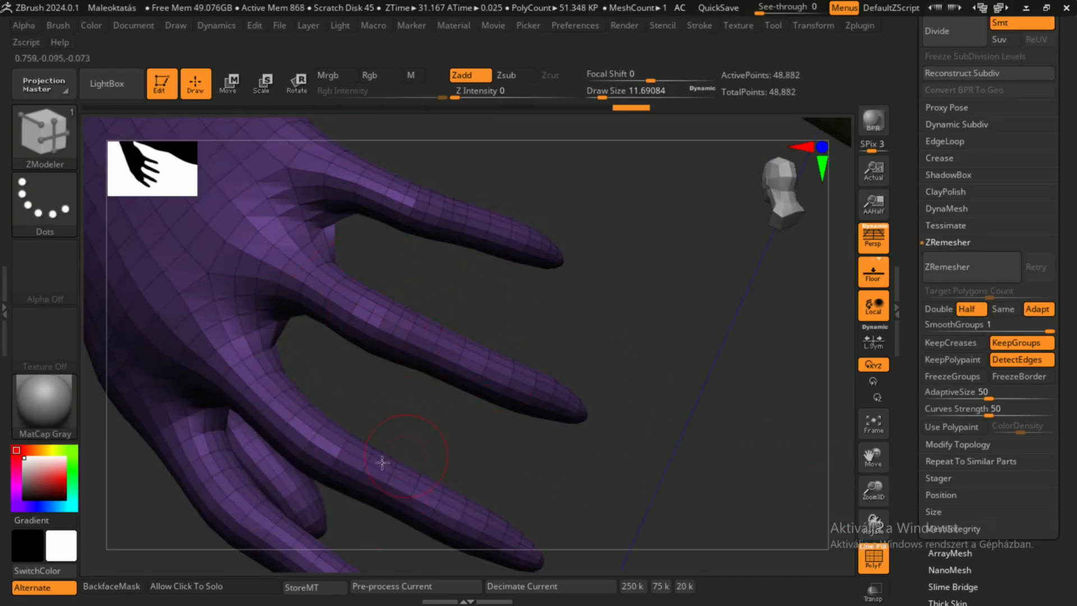
pyautogui.moveTo(291, 432); pyautogui.dragTo(477, 515, button='right')
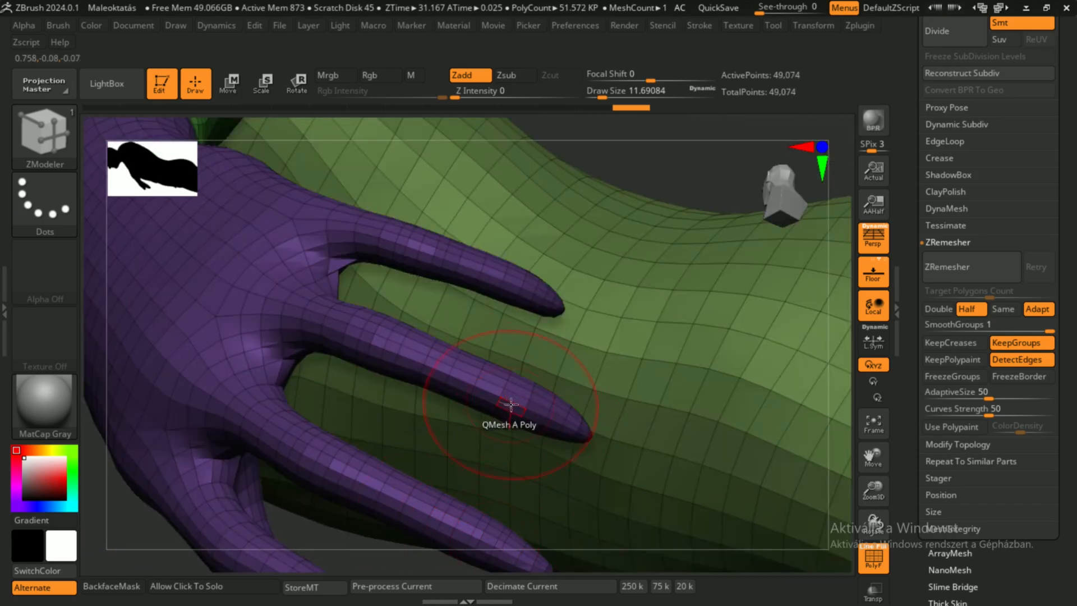
pyautogui.moveTo(431, 390); pyautogui.dragTo(337, 342, button='right')
# Undo the accidental polygon subdivision on the hand and add further edge loops along the remaining fingers
pyautogui.click(258, 298)
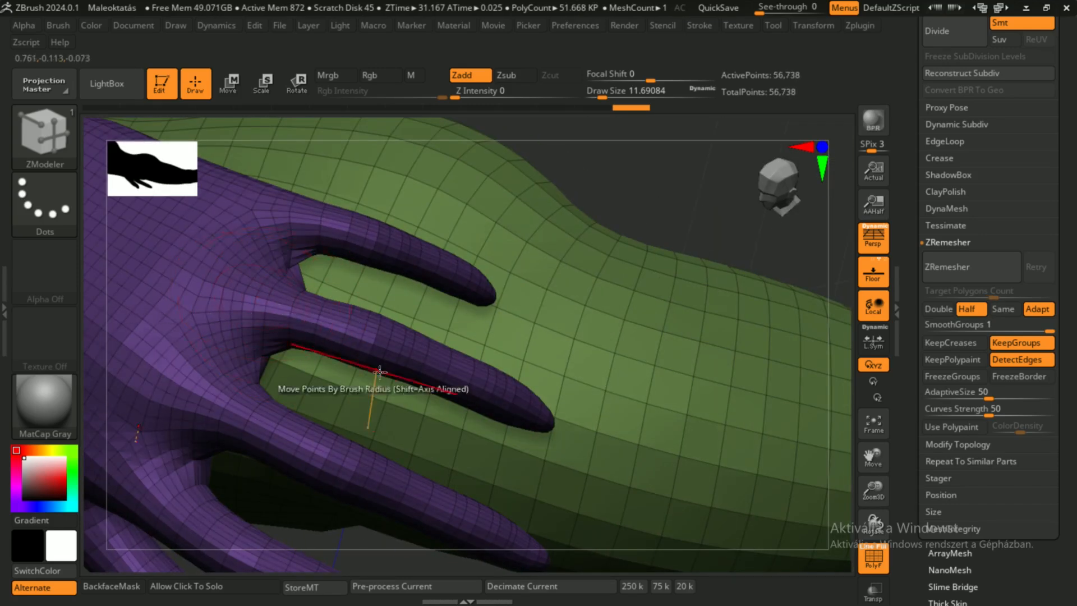
pyautogui.hotkey('ctrl', 'z')
pyautogui.moveTo(865, 495); pyautogui.dragTo(865, 460)
pyautogui.moveTo(539, 314); pyautogui.dragTo(449, 264, button='right')
pyautogui.moveTo(872, 486); pyautogui.dragTo(919, 477)
pyautogui.moveTo(617, 392); pyautogui.dragTo(505, 432, button='right')
pyautogui.moveTo(872, 487); pyautogui.dragTo(872, 449)
pyautogui.click(408, 340)
pyautogui.click(320, 324)
pyautogui.moveTo(873, 457); pyautogui.dragTo(488, 373)
pyautogui.moveTo(488, 372); pyautogui.dragTo(538, 443, button='right')
# Insert extra edge loops on the shoulder and on the torso beside the shoulder seam
pyautogui.press('f')
pyautogui.keyDown('shift'); pyautogui.moveTo(723, 359); pyautogui.dragTo(678, 242, button='right'); pyautogui.keyUp('shift')
pyautogui.keyDown('ctrl'); pyautogui.moveTo(678, 241); pyautogui.dragTo(594, 387, button='right'); pyautogui.keyUp('ctrl')
pyautogui.keyDown('ctrl'); pyautogui.moveTo(645, 236); pyautogui.dragTo(673, 267, button='right'); pyautogui.keyUp('ctrl')
pyautogui.keyDown('alt'); pyautogui.moveTo(673, 267); pyautogui.dragTo(415, 392, button='right'); pyautogui.keyUp('alt')
pyautogui.click(383, 385)
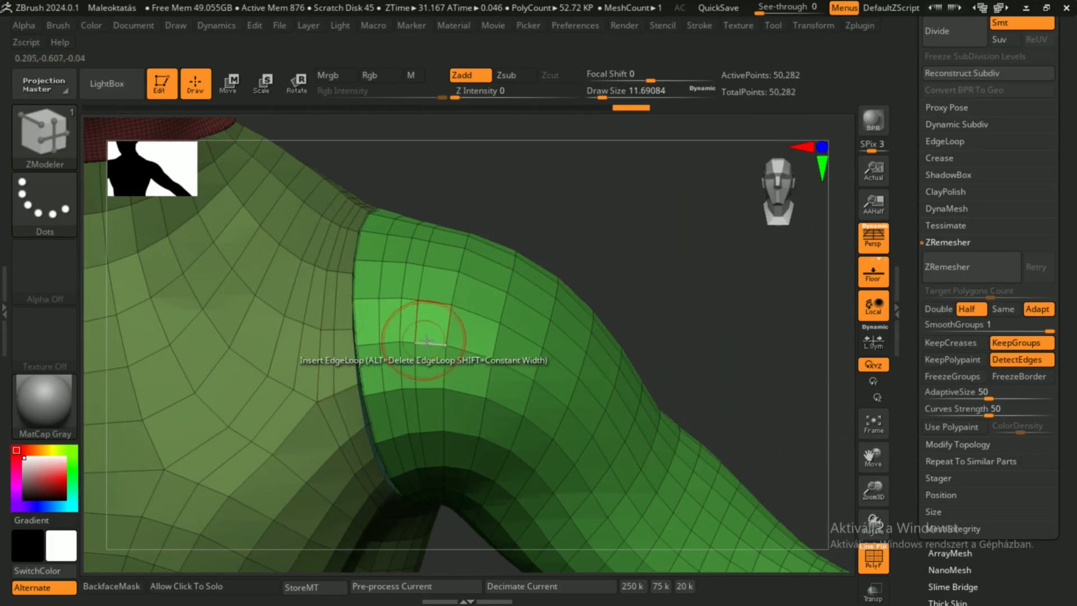
pyautogui.click(535, 400)
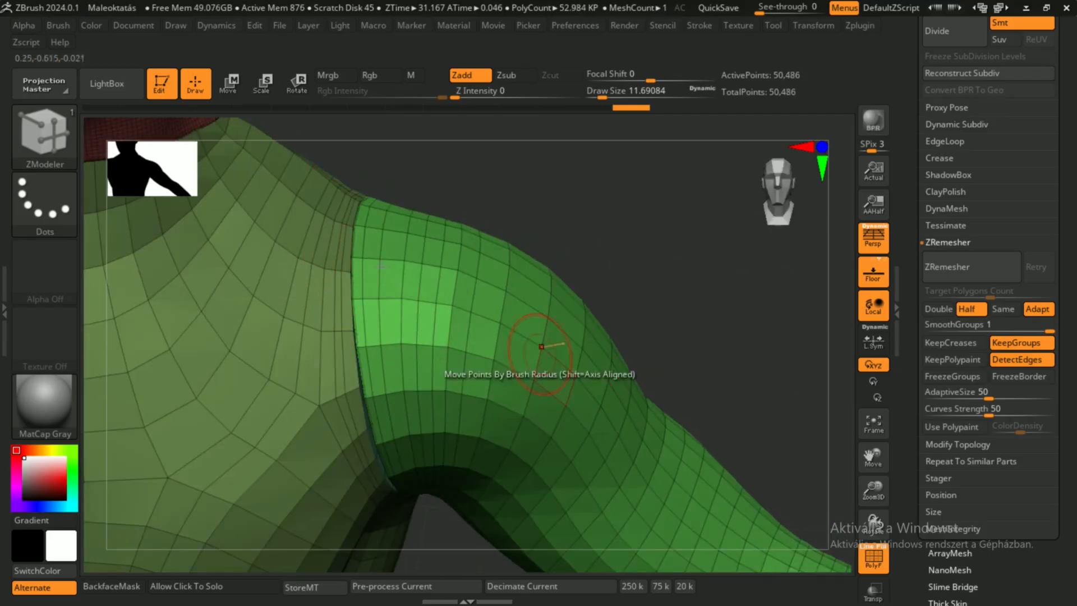
# Export the edited figure again as an FBX file
pyautogui.moveTo(855, 29)
pyautogui.click(920, 289)
pyautogui.click(419, 312)
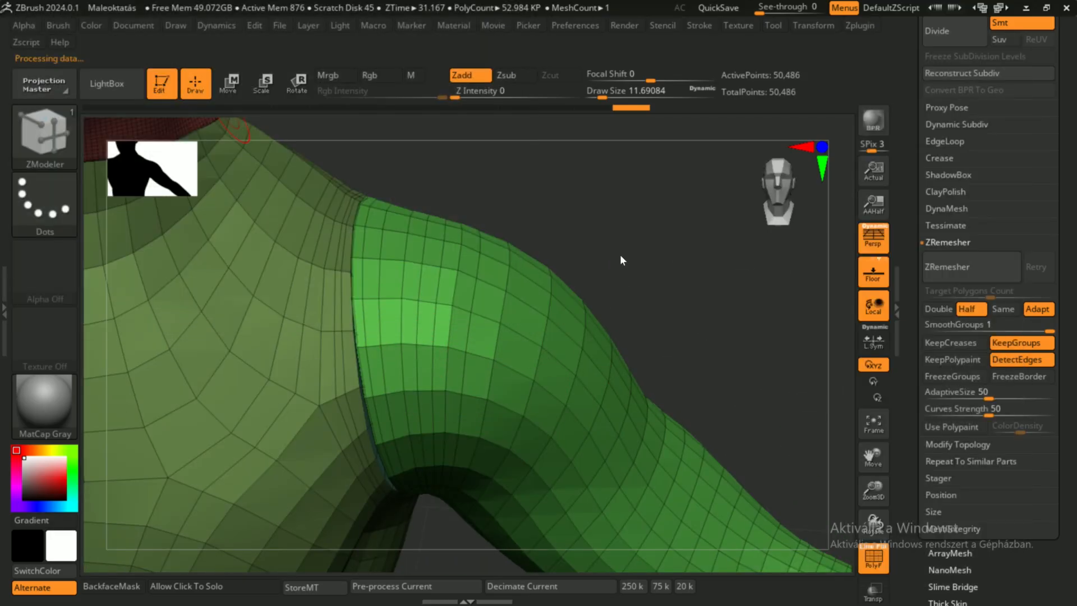
# Switch to AccuRIG, load the re-exported FBX character and generate its body joints
pyautogui.press('super')
pyautogui.click(811, 592)
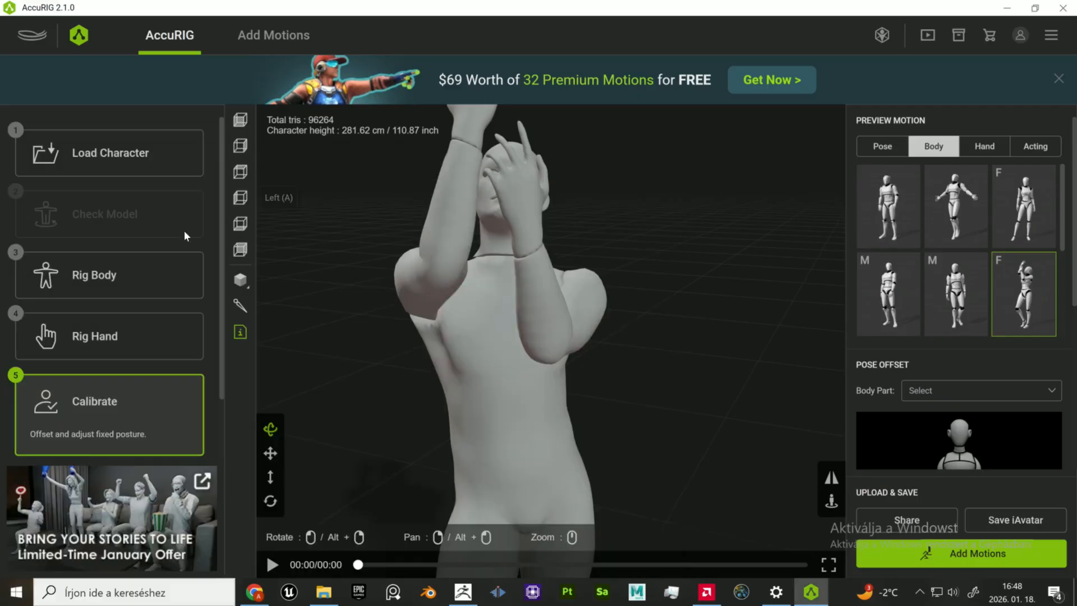
pyautogui.click(151, 156)
pyautogui.click(745, 314)
pyautogui.scroll(-5, 217, 135)
pyautogui.doubleClick(194, 147)
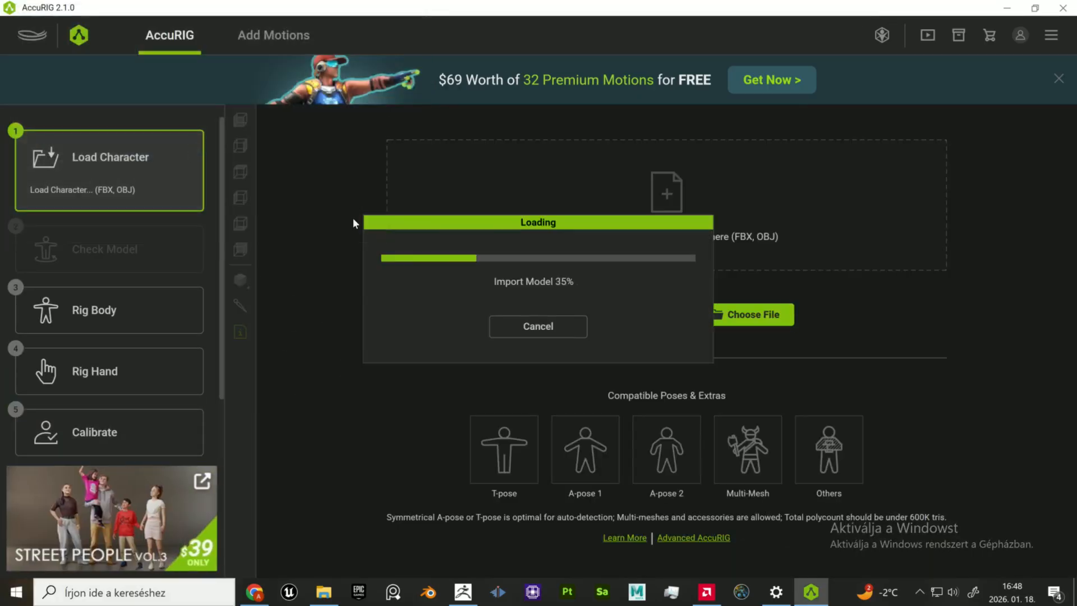
pyautogui.click(941, 553)
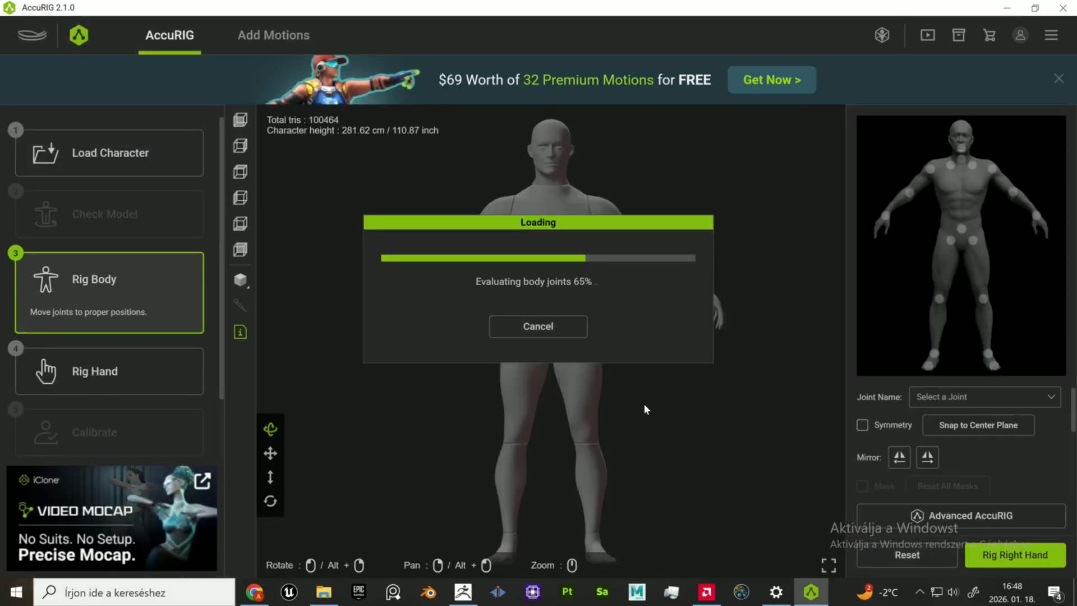
# Reposition the left wrist and elbow joints and both shoulder and clavicle joints on the body
pyautogui.scroll(3, 622, 383)
pyautogui.scroll(-6, 668, 405)
pyautogui.scroll(8, 673, 401)
pyautogui.moveTo(697, 342); pyautogui.dragTo(593, 438, button='right')
pyautogui.moveTo(706, 320); pyautogui.dragTo(715, 331)
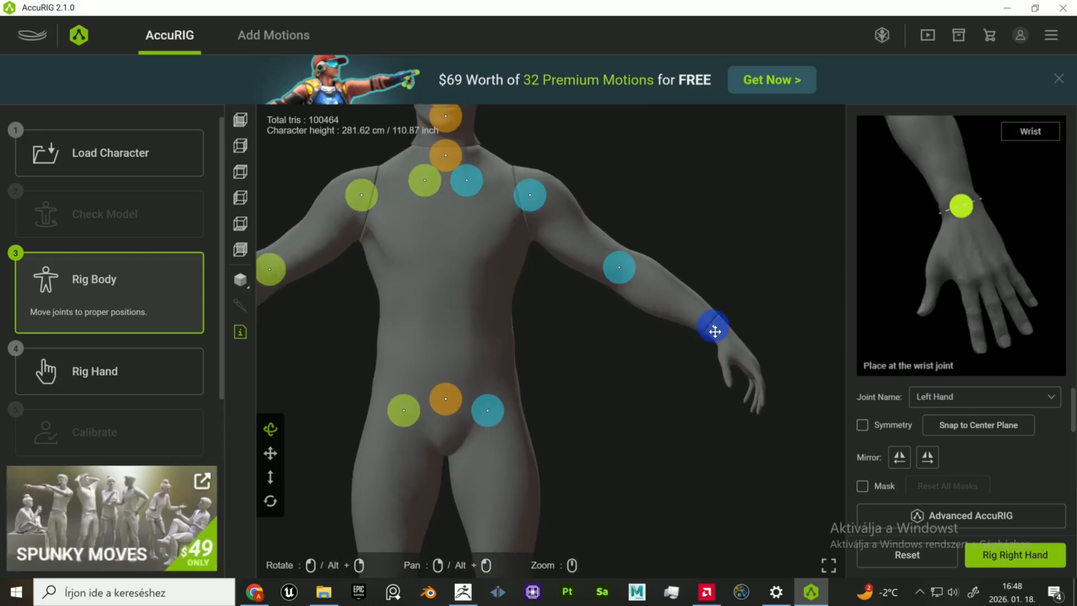
pyautogui.moveTo(614, 280); pyautogui.dragTo(618, 281)
pyautogui.moveTo(533, 205); pyautogui.dragTo(528, 201)
pyautogui.moveTo(364, 207); pyautogui.dragTo(475, 178)
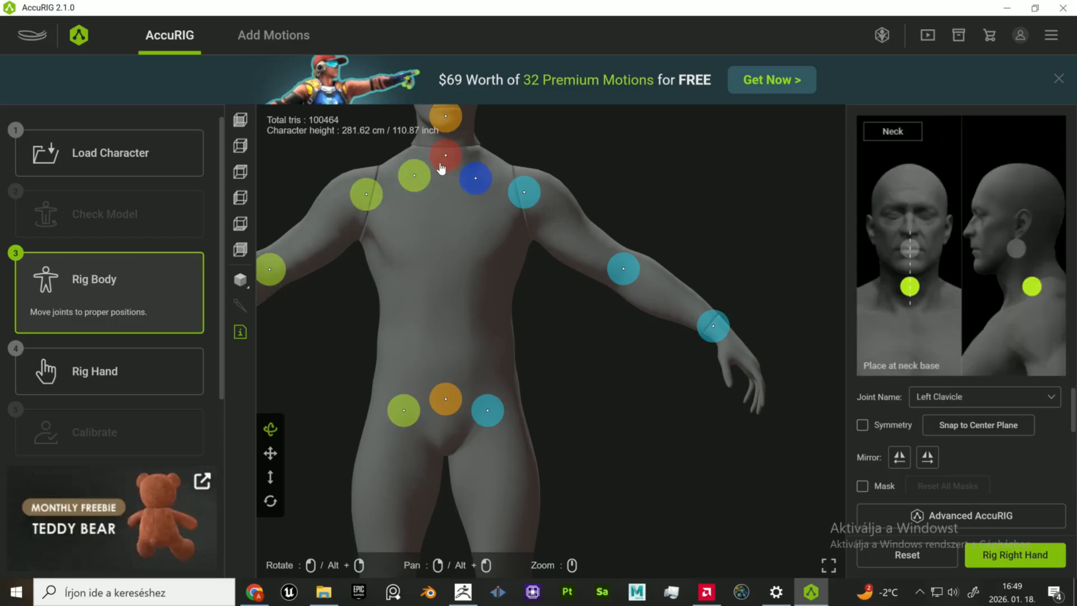
# Raise the head joint and the pelvis joint slightly
pyautogui.moveTo(444, 119); pyautogui.dragTo(443, 112)
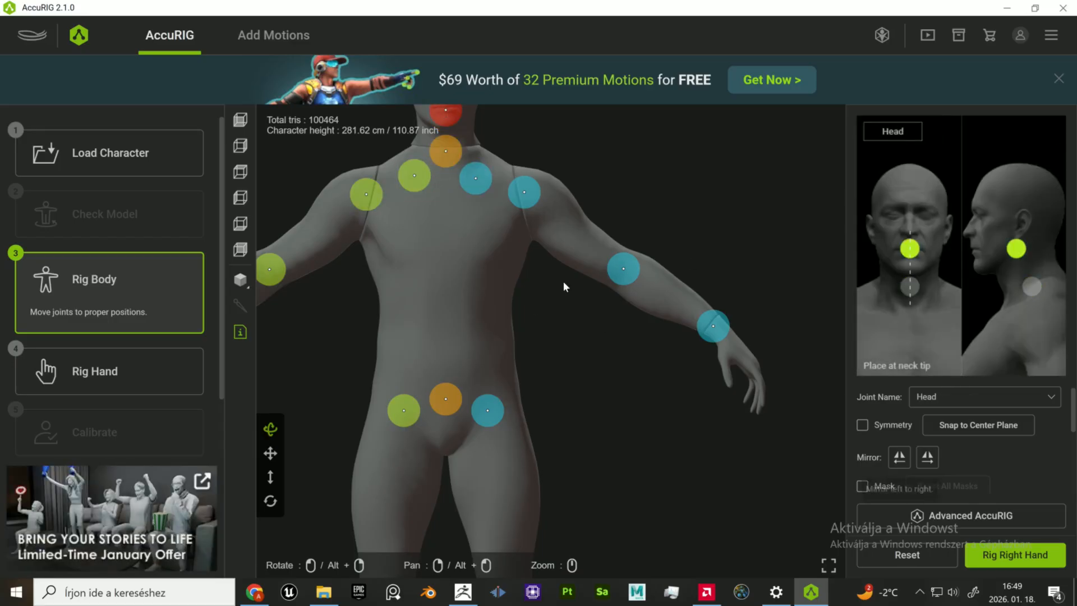
pyautogui.moveTo(456, 113); pyautogui.dragTo(479, 294, button='right')
pyautogui.moveTo(622, 336); pyautogui.dragTo(614, 266, button='right')
pyautogui.moveTo(614, 266); pyautogui.dragTo(572, 314)
pyautogui.moveTo(573, 387); pyautogui.dragTo(555, 198, button='right')
pyautogui.moveTo(555, 198); pyautogui.dragTo(582, 278)
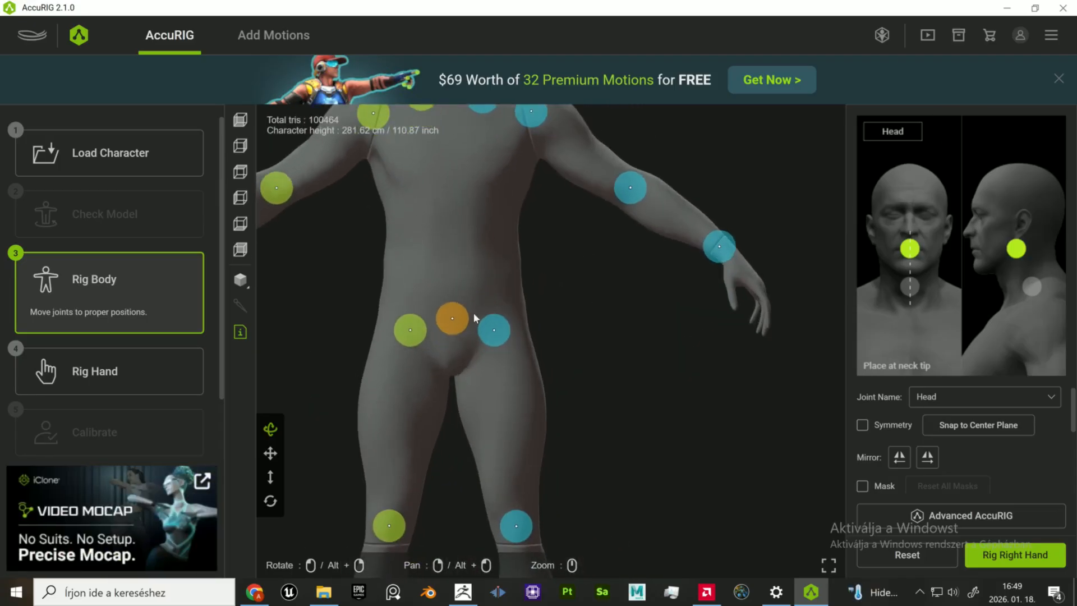
pyautogui.moveTo(460, 319); pyautogui.dragTo(460, 304)
# Check the leg joints and move the right wrist joint onto the wrist seam
pyautogui.scroll(-2, 589, 360)
pyautogui.moveTo(589, 364); pyautogui.dragTo(594, 186, button='right')
pyautogui.scroll(1, 541, 413)
pyautogui.scroll(-2, 589, 354)
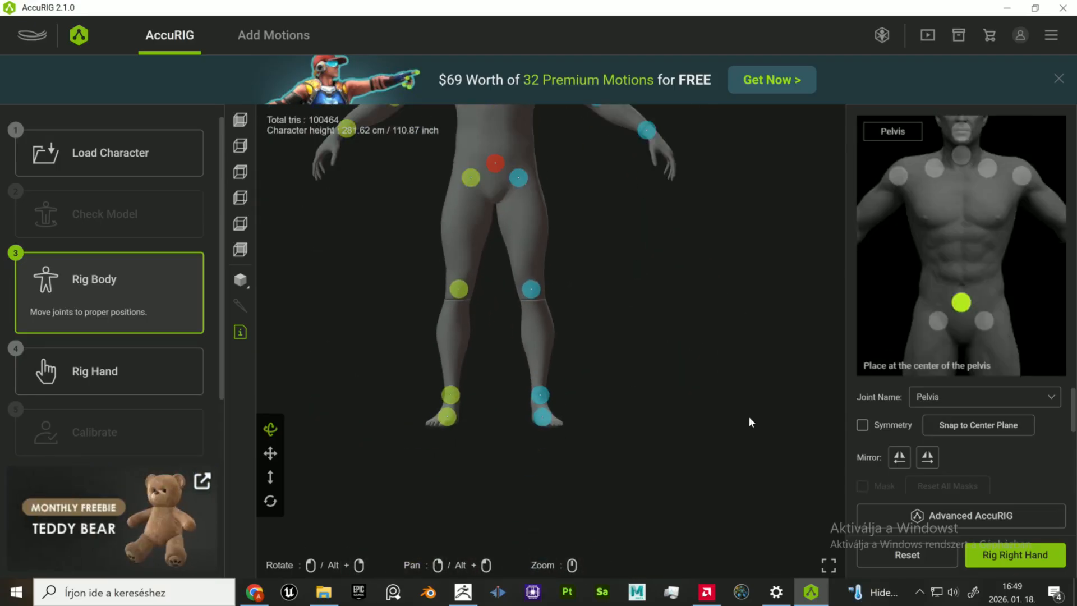
pyautogui.click(577, 379)
pyautogui.scroll(3, 437, 274)
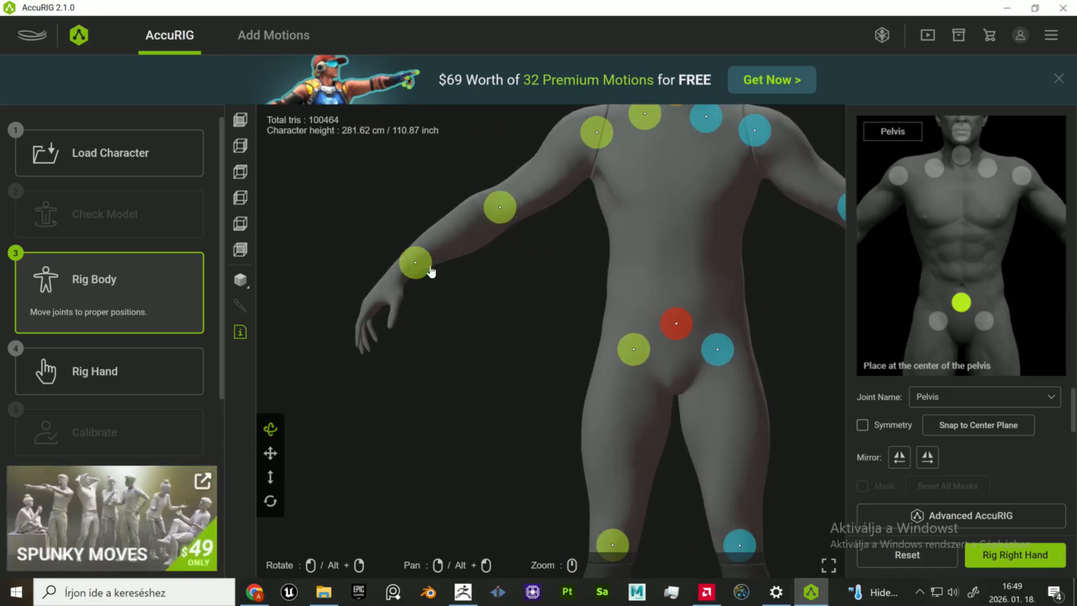
pyautogui.moveTo(415, 262); pyautogui.dragTo(404, 269)
# Start rigging the right hand with five fingers and align its finger joints
pyautogui.click(1015, 555)
pyautogui.click(495, 374)
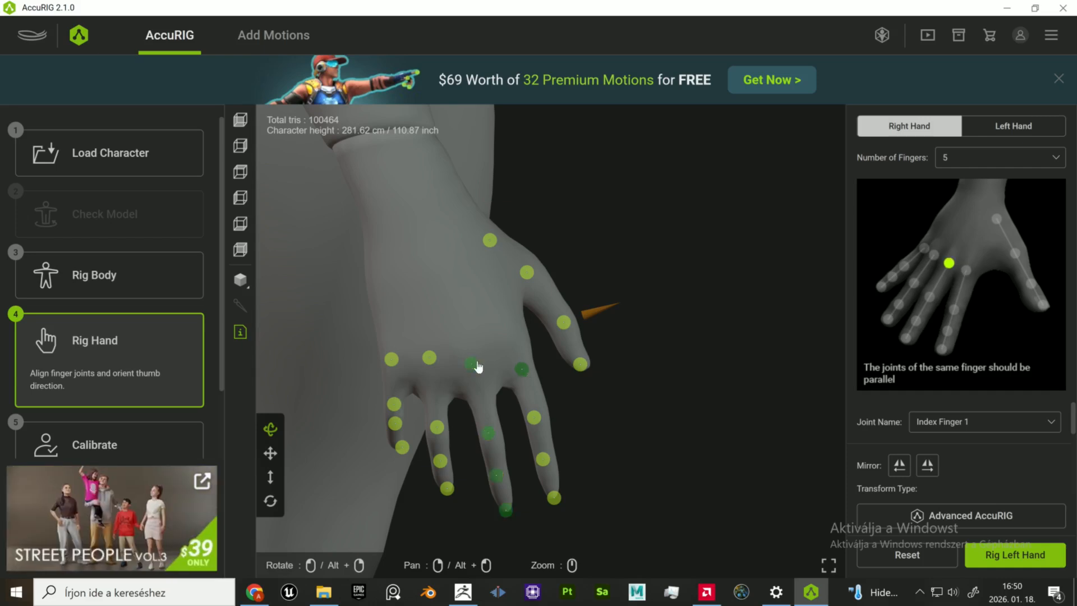
pyautogui.moveTo(660, 399); pyautogui.dragTo(601, 328)
# Continue to the left hand, align its thumb and finger joints, and calibrate the reloaded character
pyautogui.click(1015, 555)
pyautogui.scroll(5, 601, 328)
pyautogui.click(534, 193)
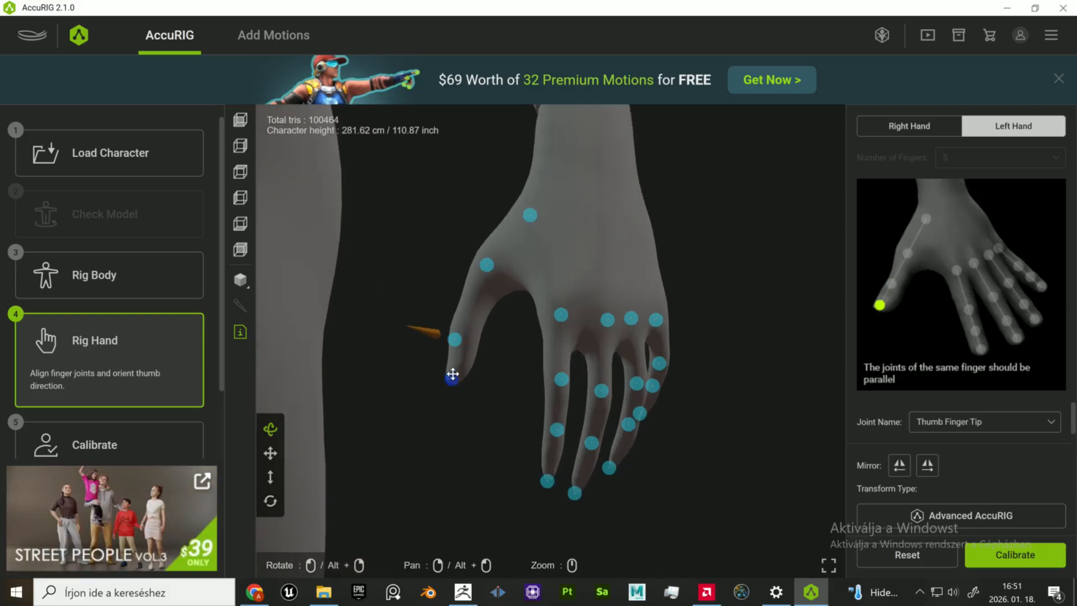
pyautogui.moveTo(605, 328); pyautogui.dragTo(733, 392)
pyautogui.click(649, 408)
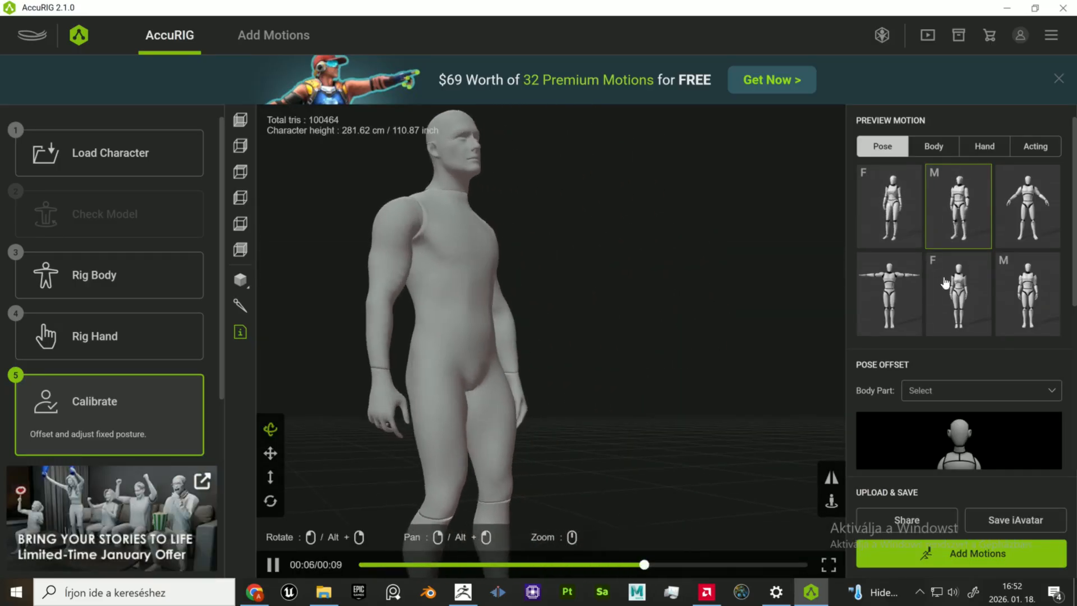
# Play the hand preview motions one after another and examine the finger, wrist and elbow deformation up close
pyautogui.click(1006, 147)
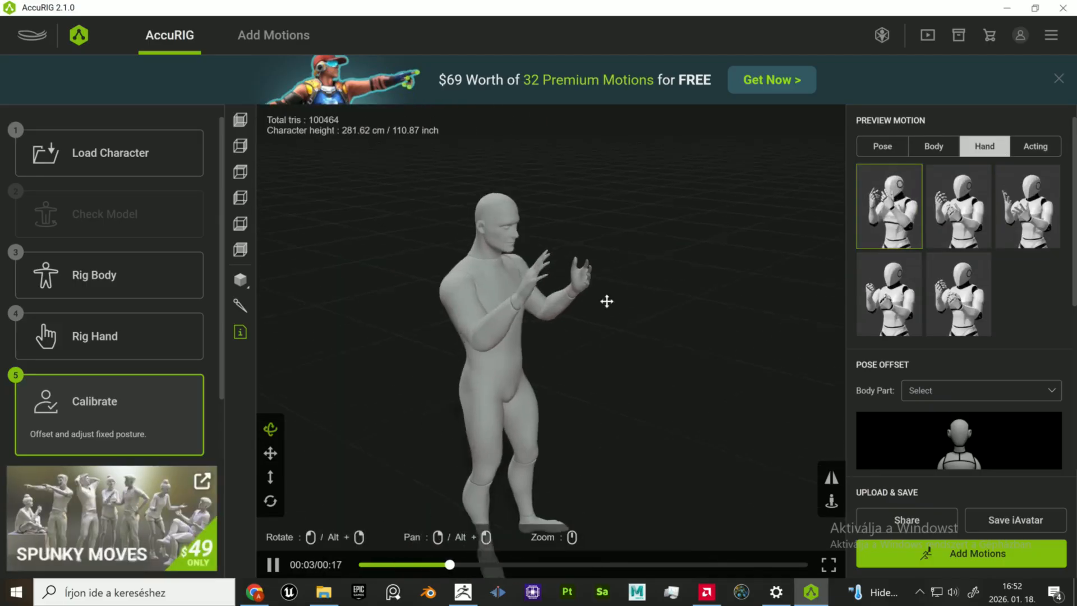
pyautogui.scroll(5, 572, 297)
pyautogui.moveTo(556, 303); pyautogui.dragTo(553, 395, button='right')
pyautogui.moveTo(553, 395)
pyautogui.mouseDown()
pyautogui.moveTo(474, 399)
pyautogui.moveTo(546, 392)
pyautogui.mouseUp()
pyautogui.click(889, 295)
pyautogui.moveTo(695, 330); pyautogui.dragTo(513, 393)
pyautogui.click(978, 292)
pyautogui.click(1018, 213)
pyautogui.click(896, 211)
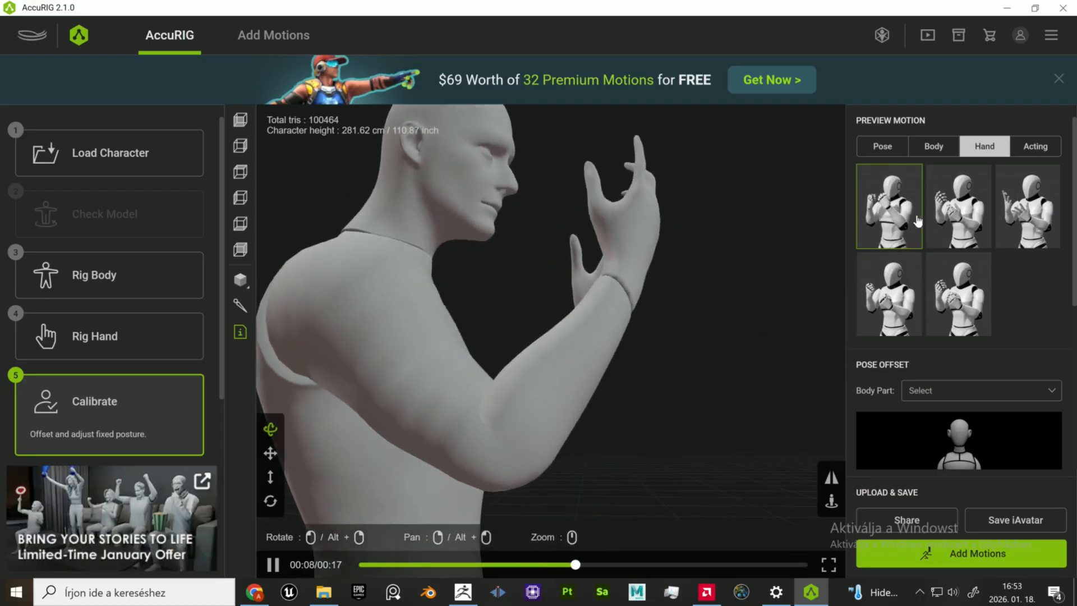
pyautogui.click(951, 223)
pyautogui.click(947, 179)
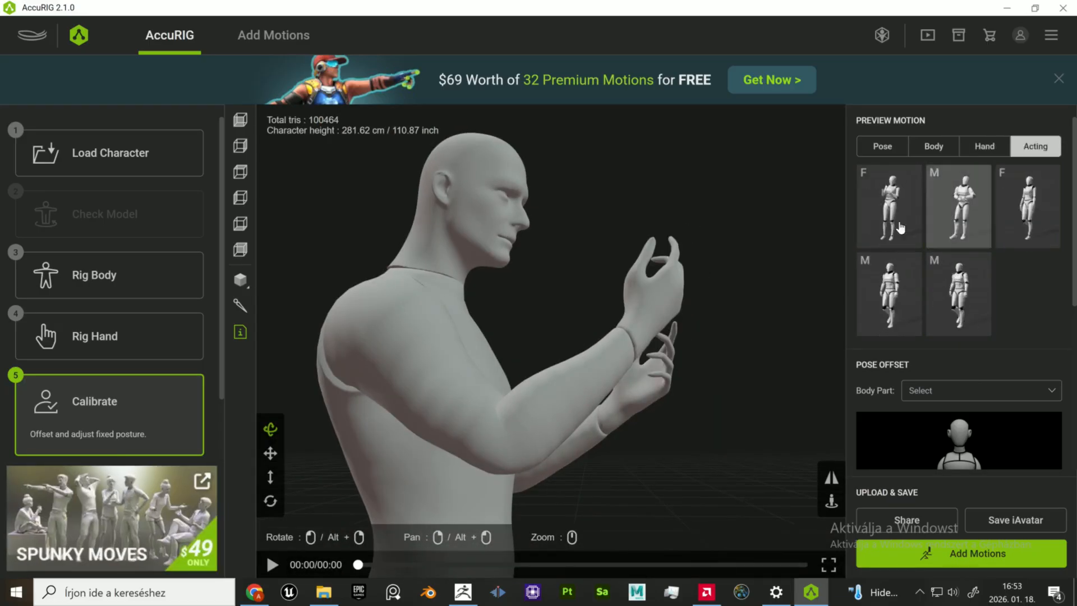
# Play the male acting preview motions and examine the deformation at the shoulders, elbows and knees
pyautogui.click(972, 230)
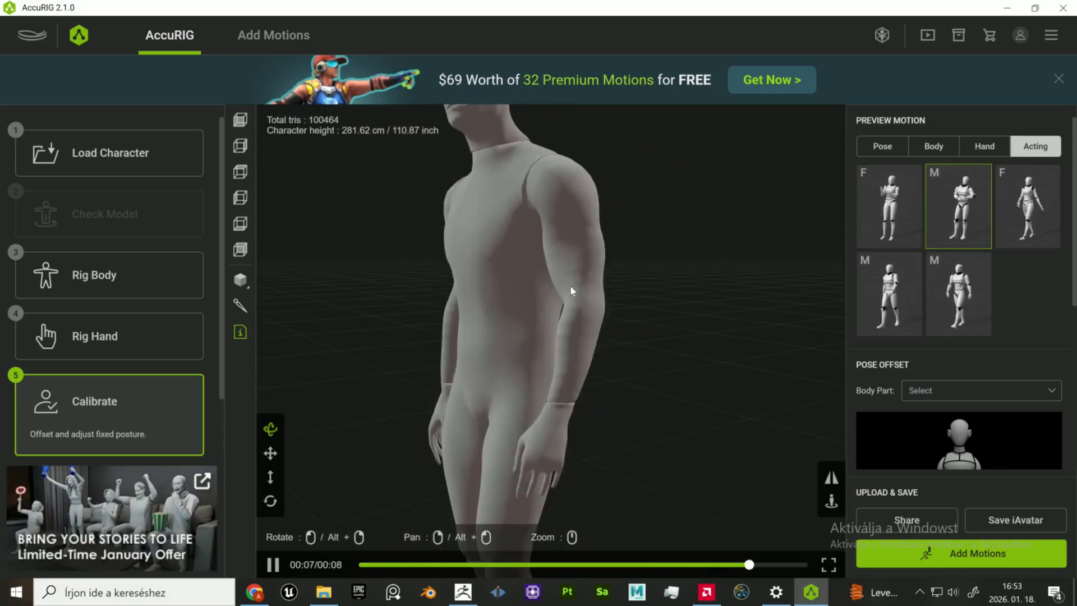
pyautogui.click(958, 294)
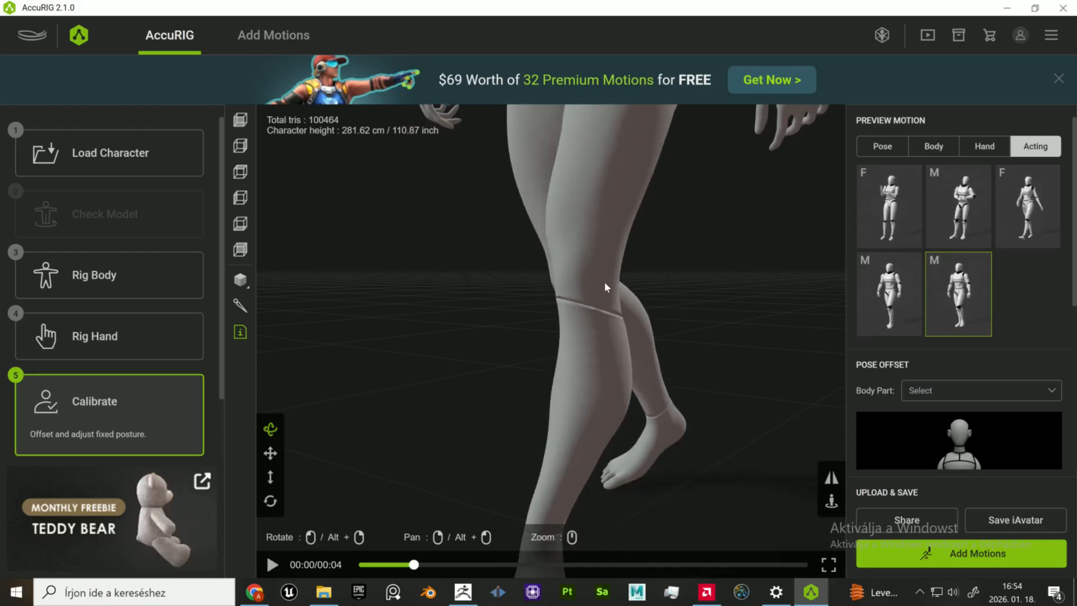
pyautogui.moveTo(584, 380); pyautogui.dragTo(536, 332)
pyautogui.moveTo(536, 333); pyautogui.dragTo(427, 309, button='right')
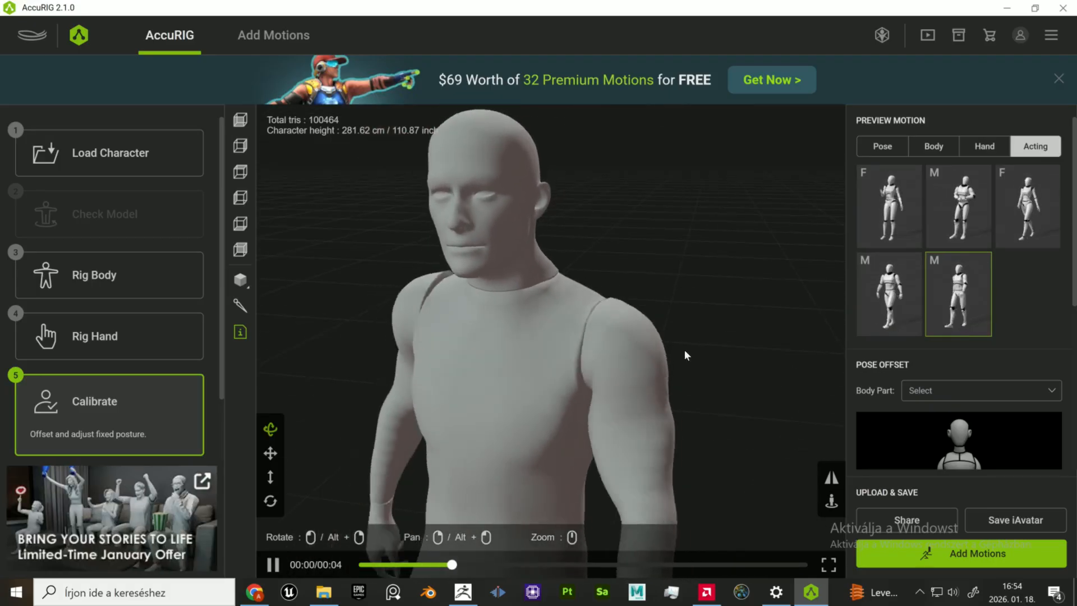
# Play the first body preview motion and examine the character's deformation from another angle
pyautogui.click(984, 148)
pyautogui.click(928, 151)
pyautogui.click(891, 207)
pyautogui.moveTo(666, 397); pyautogui.dragTo(691, 185, button='right')
pyautogui.moveTo(691, 185); pyautogui.dragTo(704, 348)
# Play the upper male pose preview and inspect the whole figure from the side
pyautogui.click(884, 149)
pyautogui.click(957, 206)
pyautogui.scroll(-4, 675, 384)
pyautogui.moveTo(675, 382); pyautogui.dragTo(577, 352)
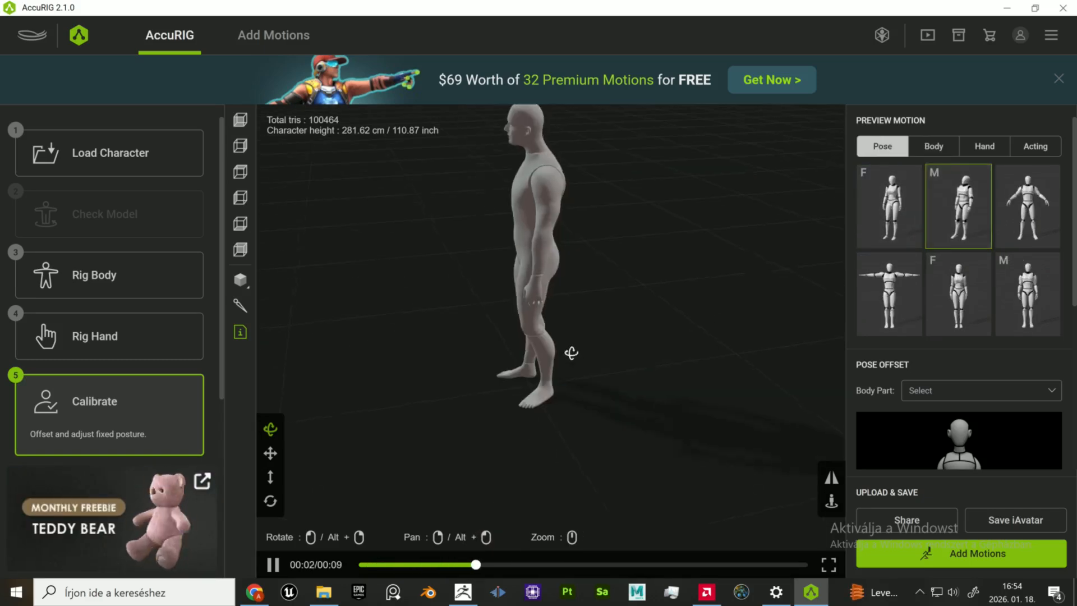
# Open the motion library, preview the Panic Run Right motion and list the free motions
pyautogui.click(274, 36)
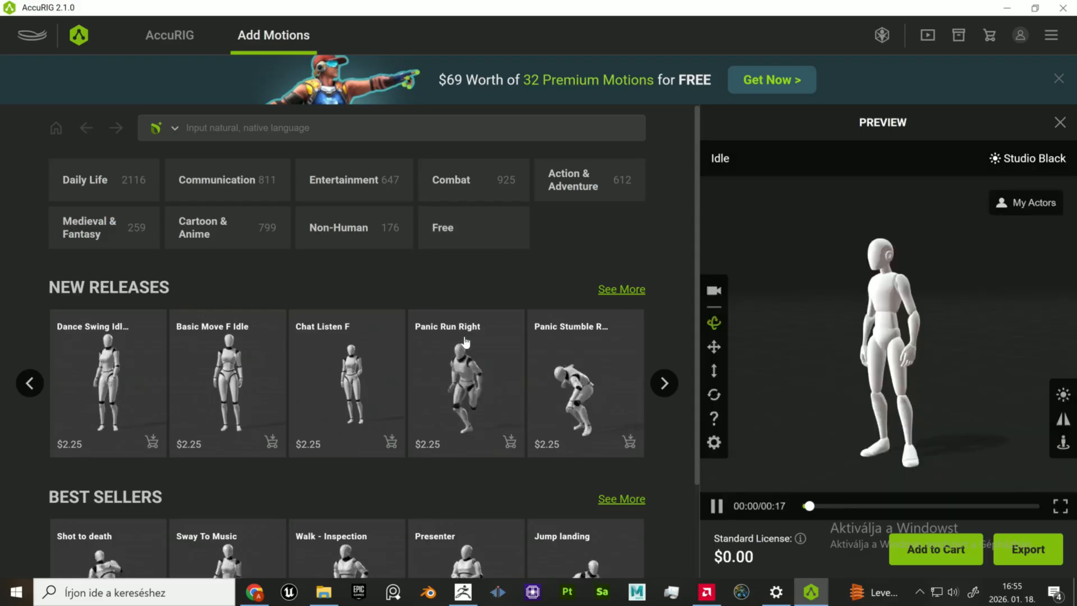
pyautogui.click(453, 323)
pyautogui.click(477, 225)
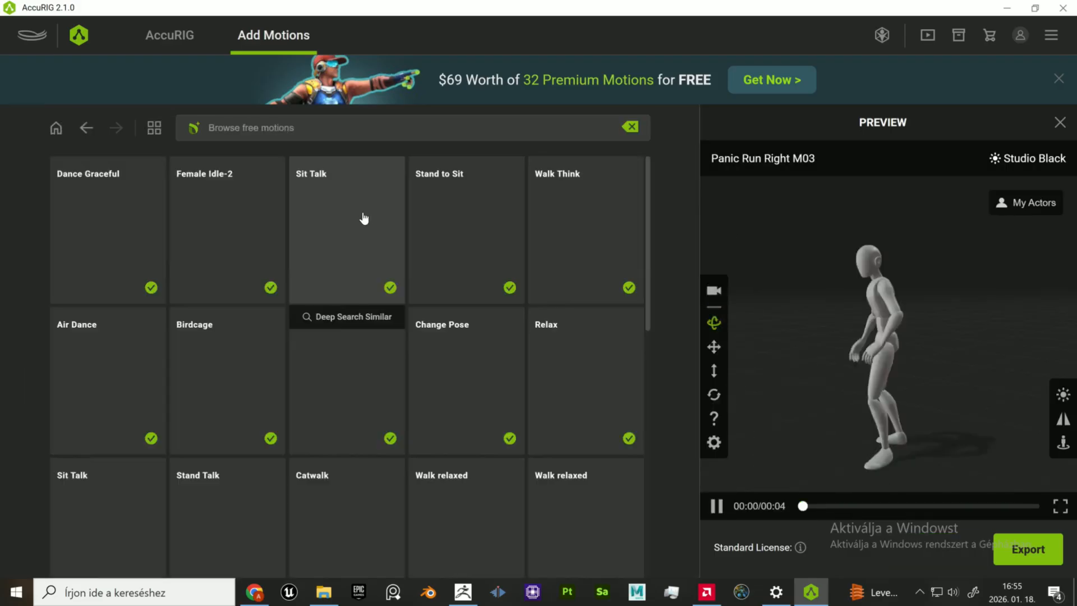
# Preview the free motions Sit Talk, Magic Spell Cast 05 and Dual gun move and shoot
pyautogui.click(347, 236)
pyautogui.scroll(-5, 413, 336)
pyautogui.click(484, 314)
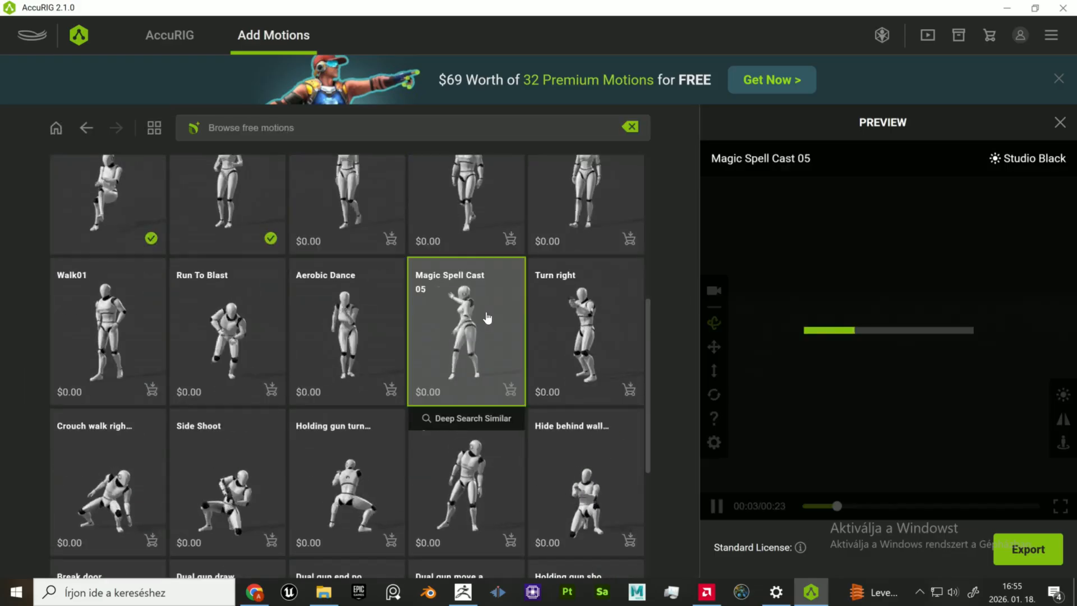
pyautogui.scroll(-4, 487, 317)
pyautogui.click(417, 352)
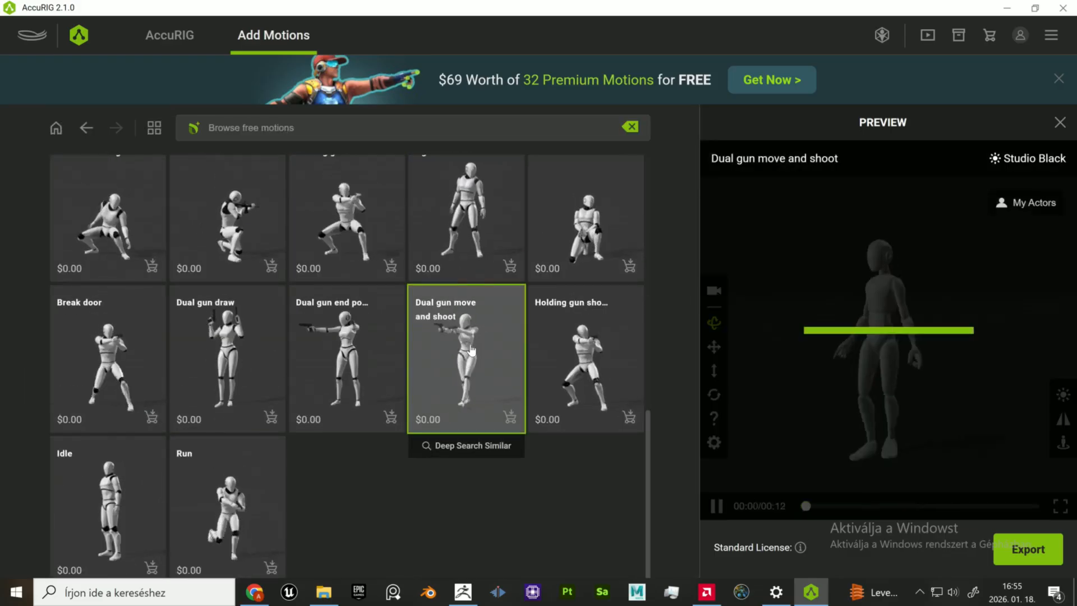